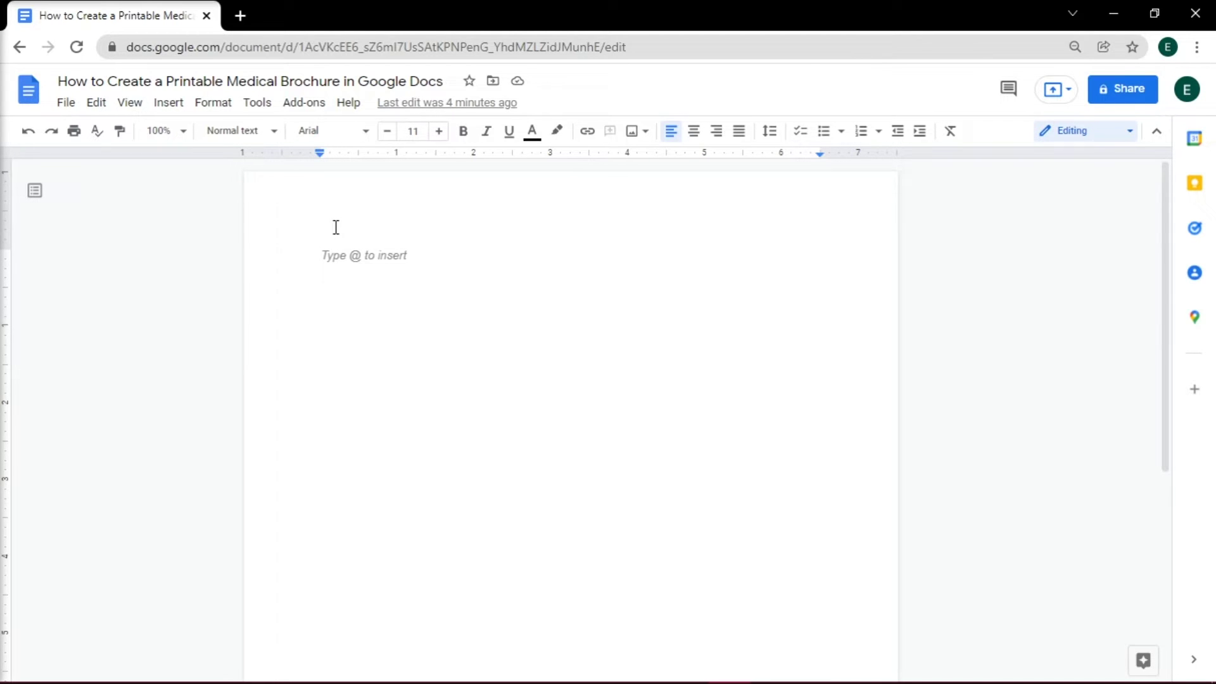
Set the page to landscape with 0.25-inch top, bottom, left and right margins in Page setup
click(67, 103)
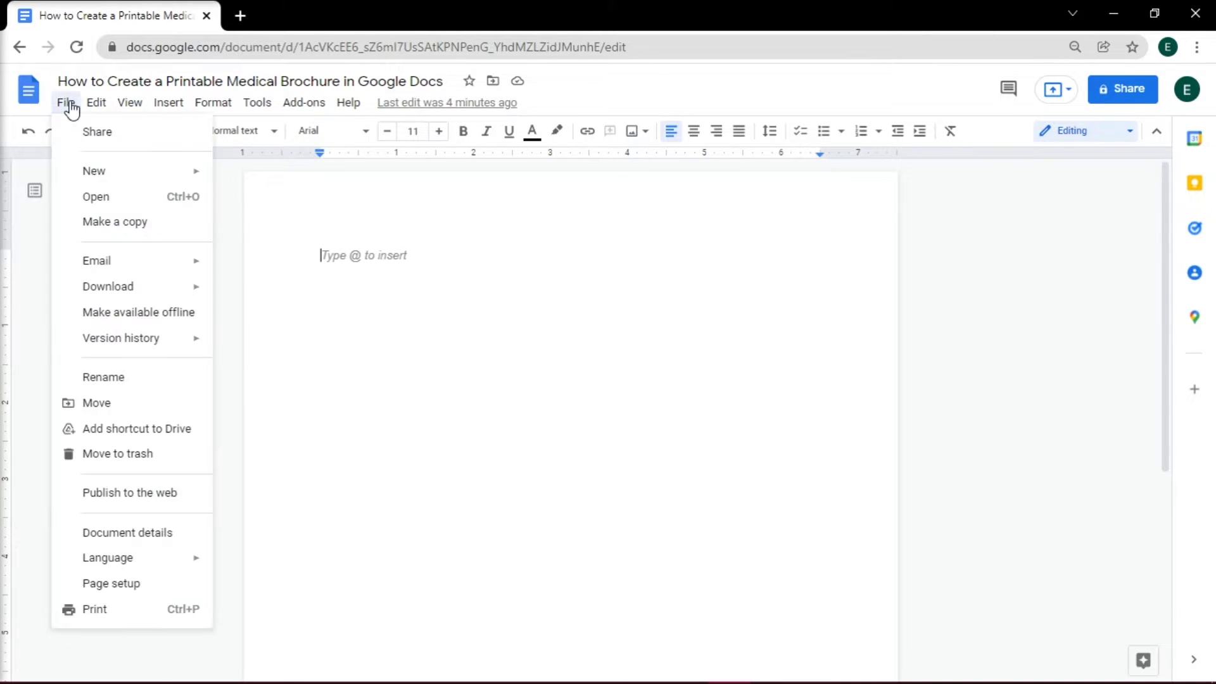
click(140, 584)
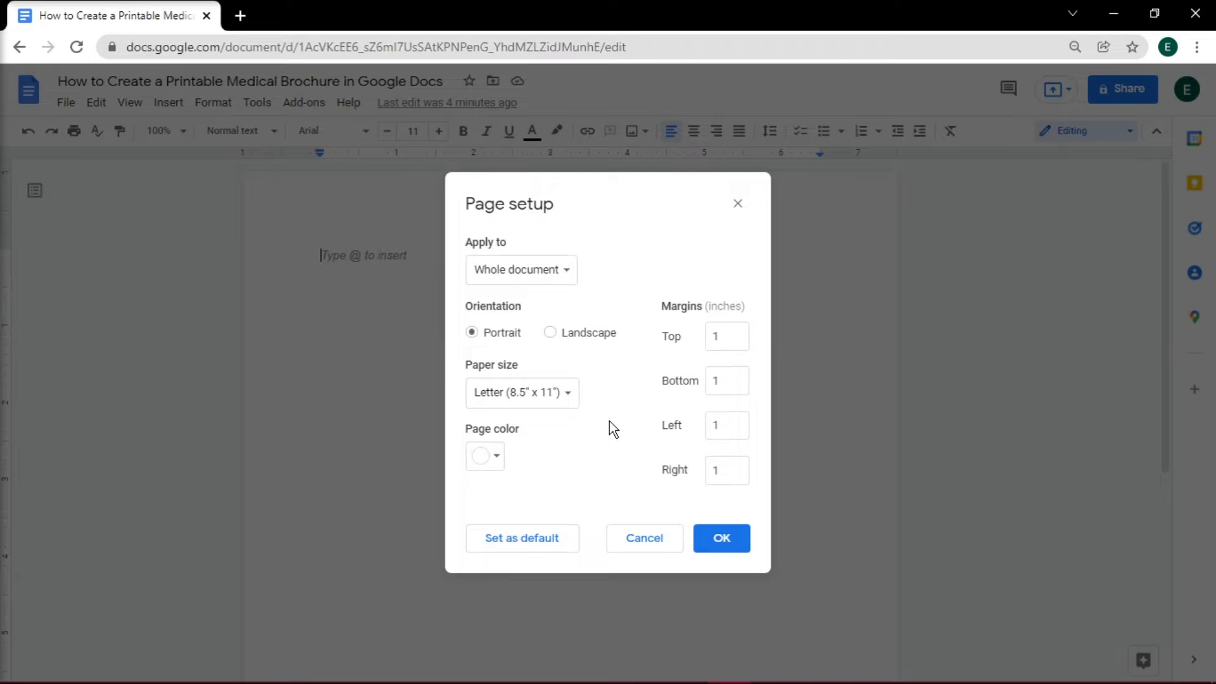
click(597, 342)
key(Tab)
text(0.25)
key(Tab)
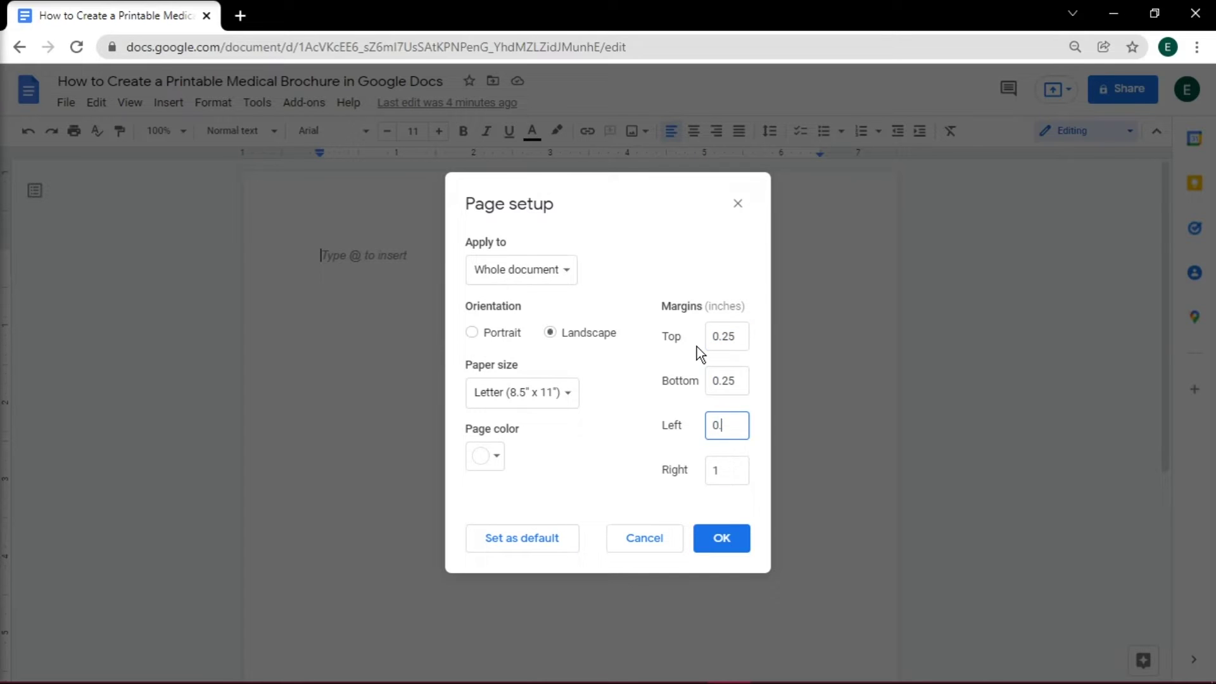
text(0.25)
key(Tab)
text(0.25)
click(737, 548)
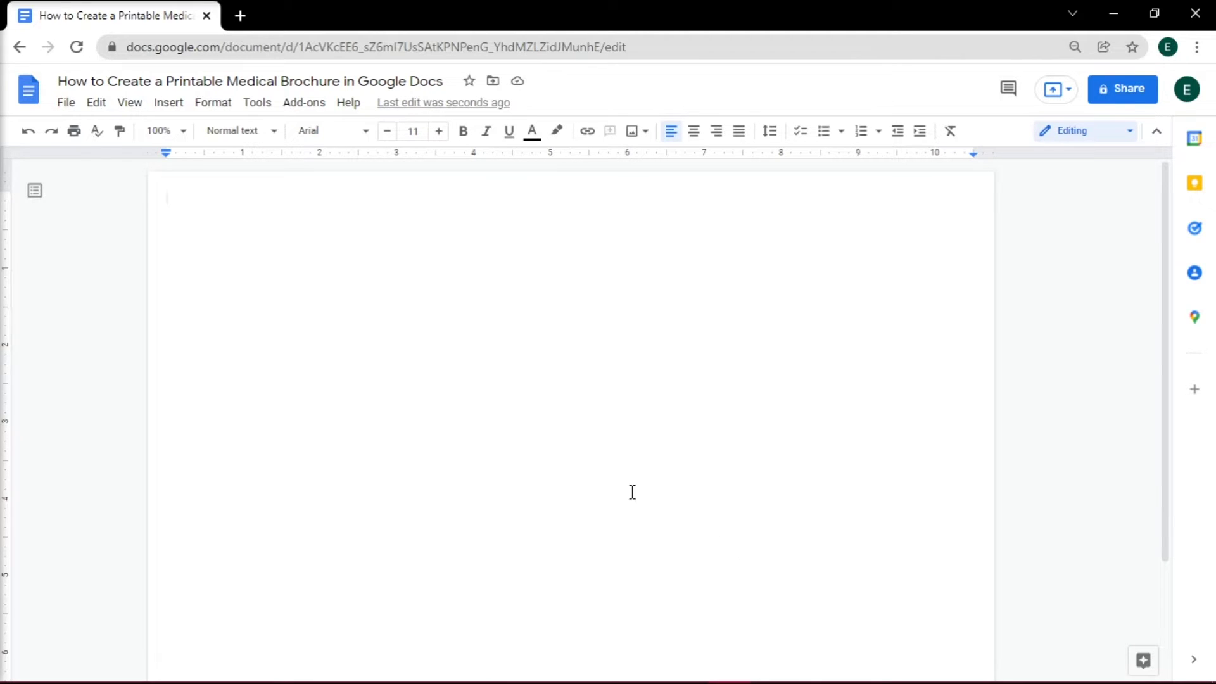
Insert a one-row, three-column table and stretch it to fill page one
click(167, 103)
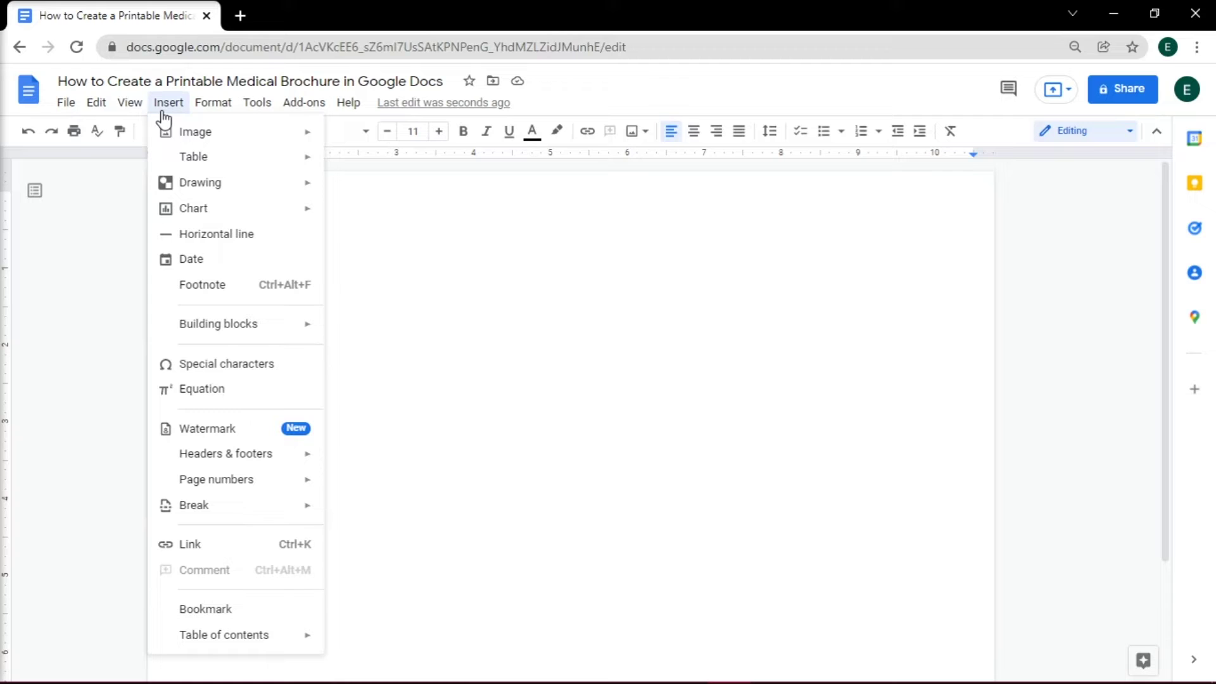
mouse_move(195, 156)
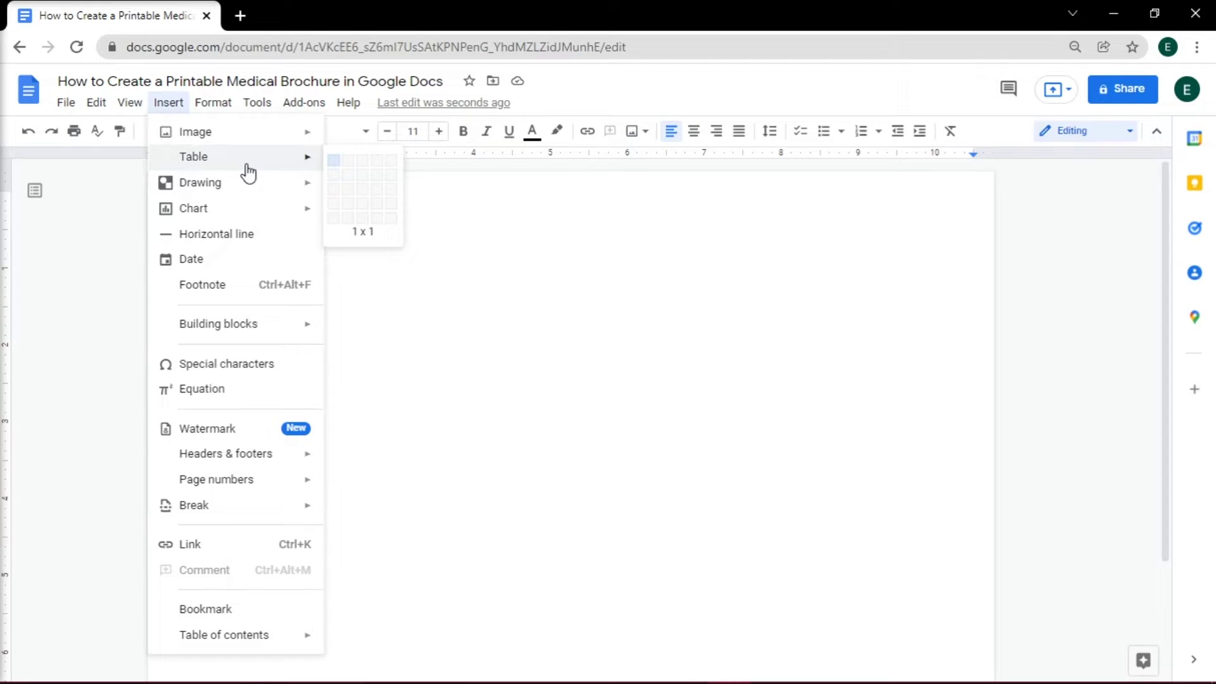
click(359, 161)
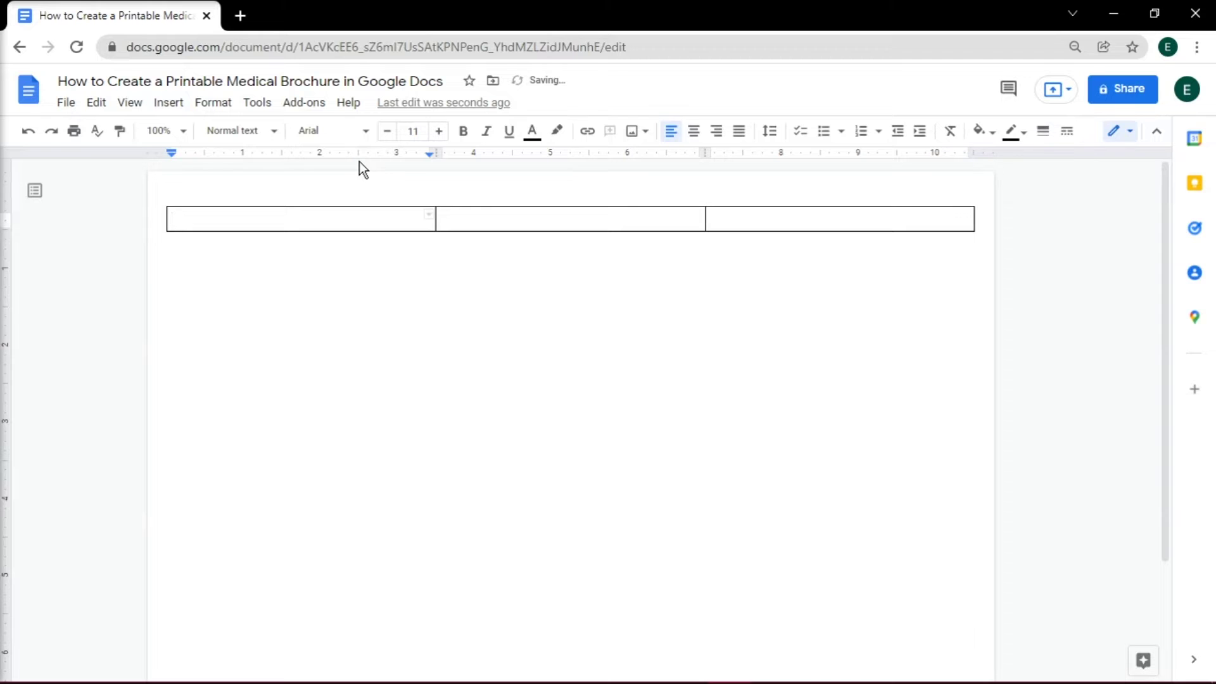
mouse_move(836, 231)
mouse_down()
mouse_move(738, 648)
mouse_move(614, 557)
mouse_up()
scroll(616, 559, down, 5)
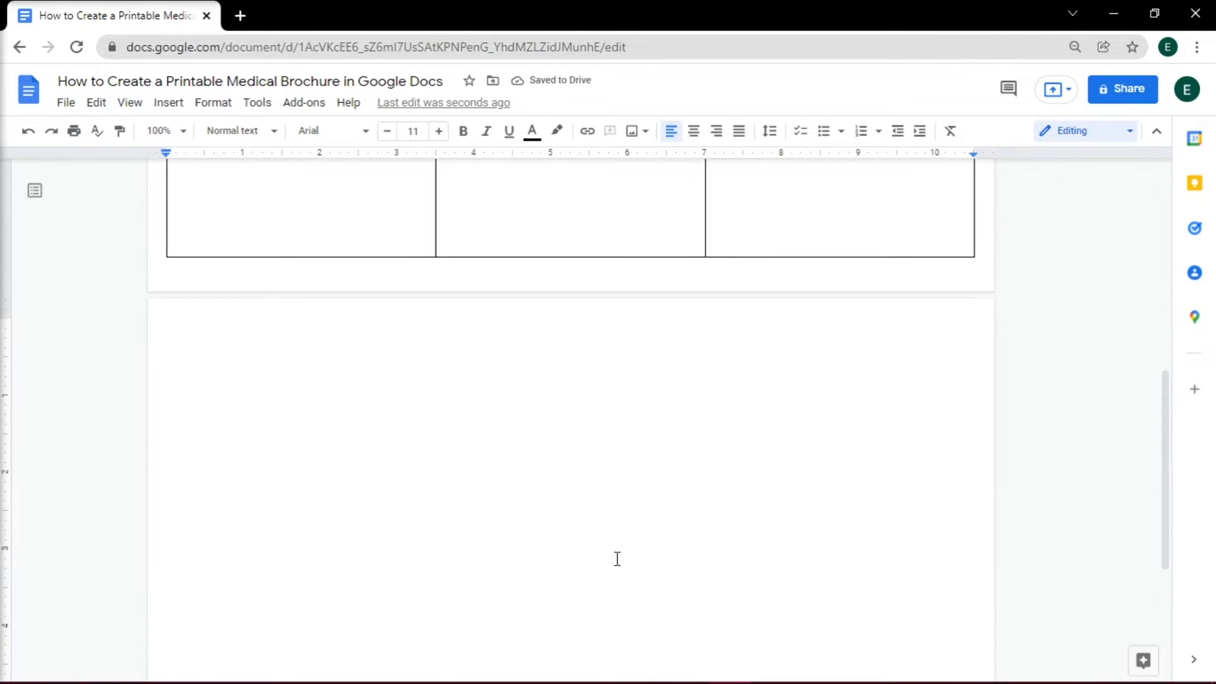
Insert a second three-column table on page two and stretch it down the page
click(169, 103)
click(360, 163)
mouse_move(439, 356)
mouse_down()
mouse_move(532, 471)
mouse_move(514, 461)
mouse_up()
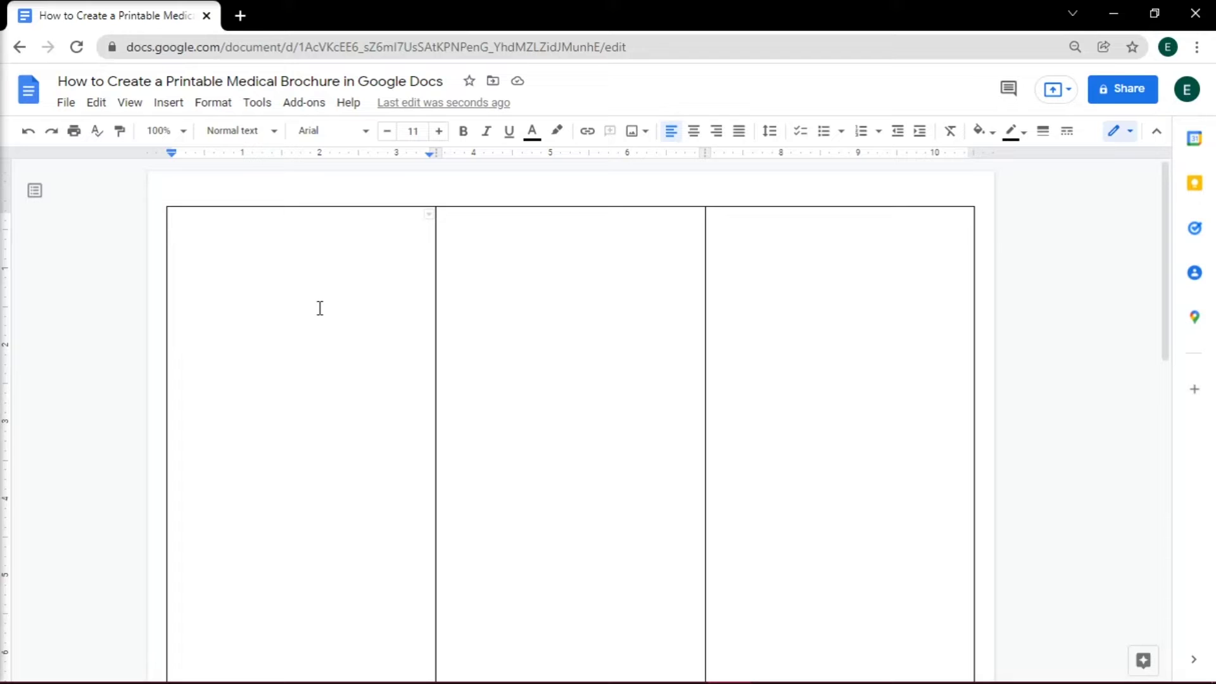
Fill the third table cell with a navy background
triple_click(748, 278)
click(749, 279)
click(992, 131)
click(1120, 307)
key(ctrl+z)
click(333, 130)
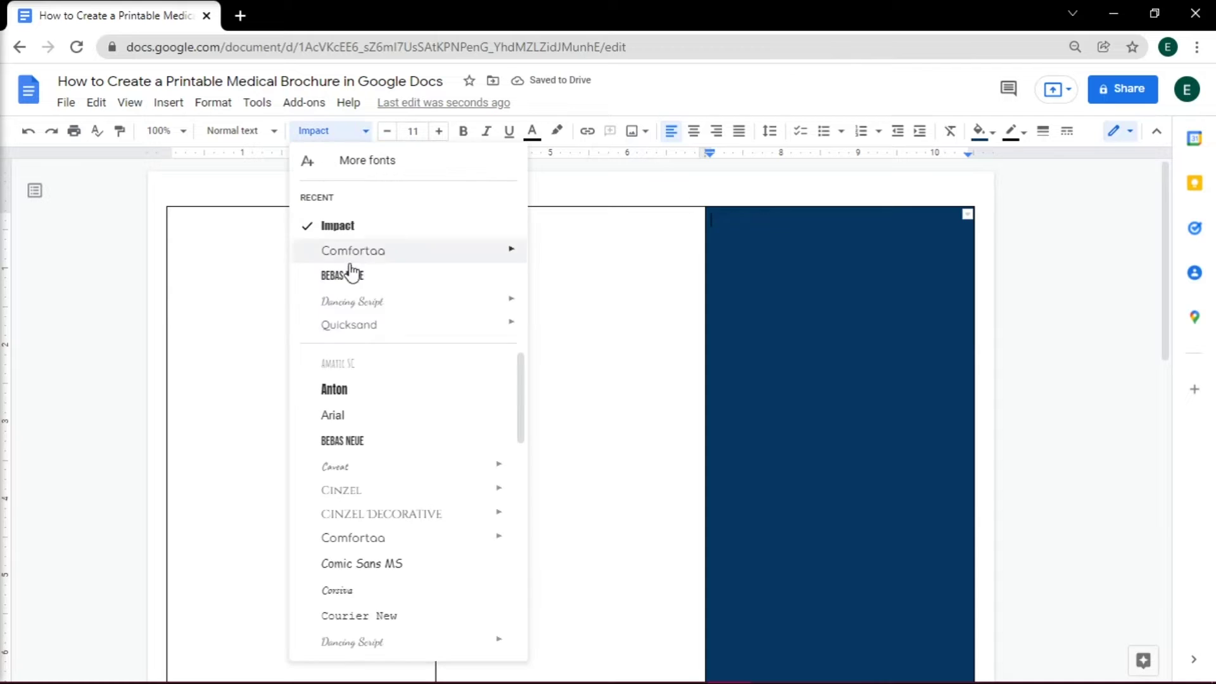
Make the THE MEDICAL CITY CLINIC title light blue, size 52, and centred
click(794, 250)
text(THE MEDICAL CITY CLINIC)
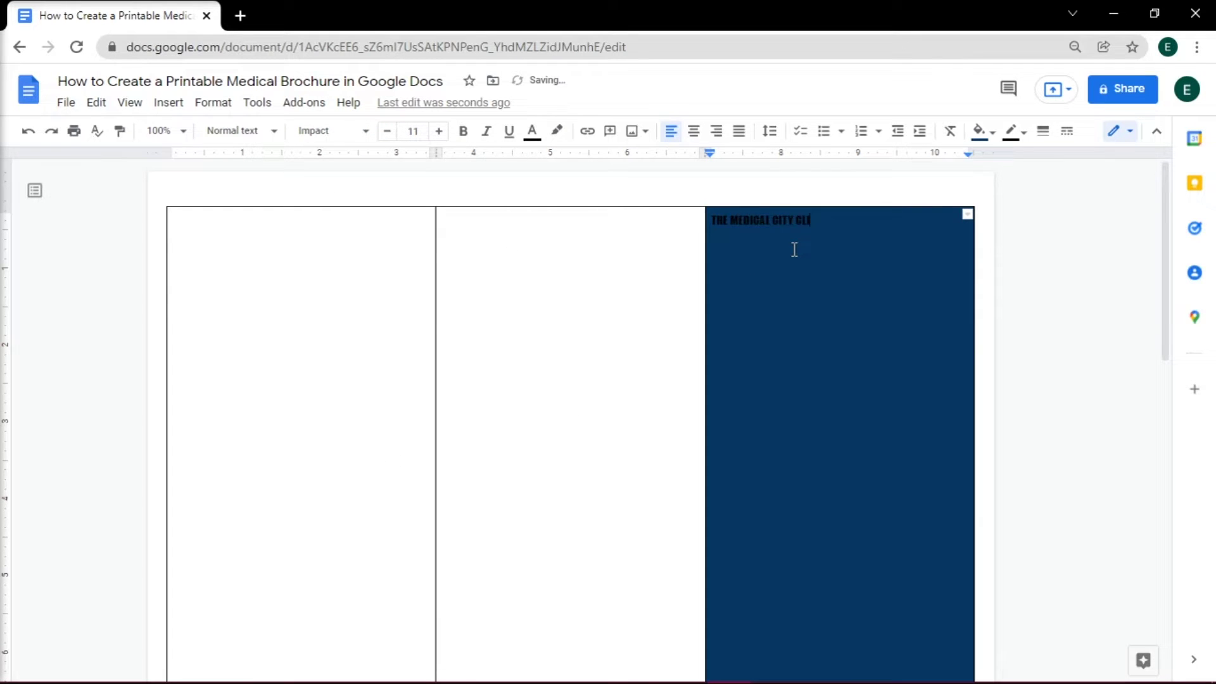
key(shift+Home)
click(532, 130)
click(658, 283)
click(413, 131)
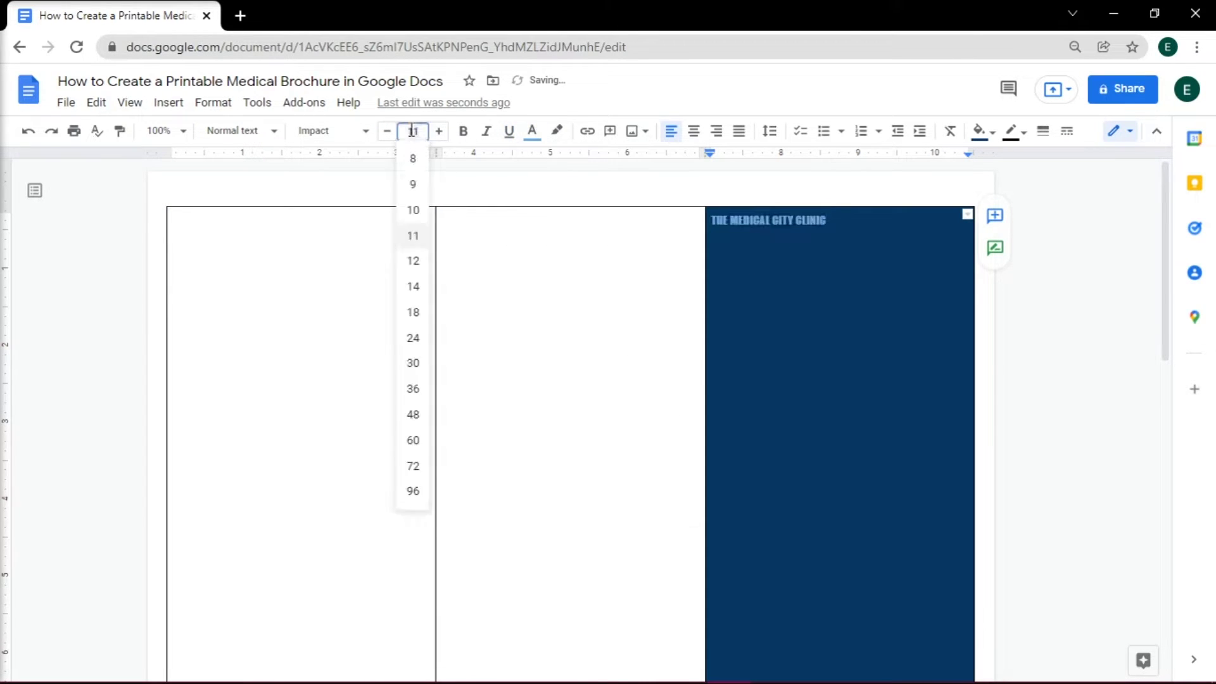
click(413, 413)
click(438, 131)
click(386, 131)
click(791, 272)
scroll(791, 273, up, 1)
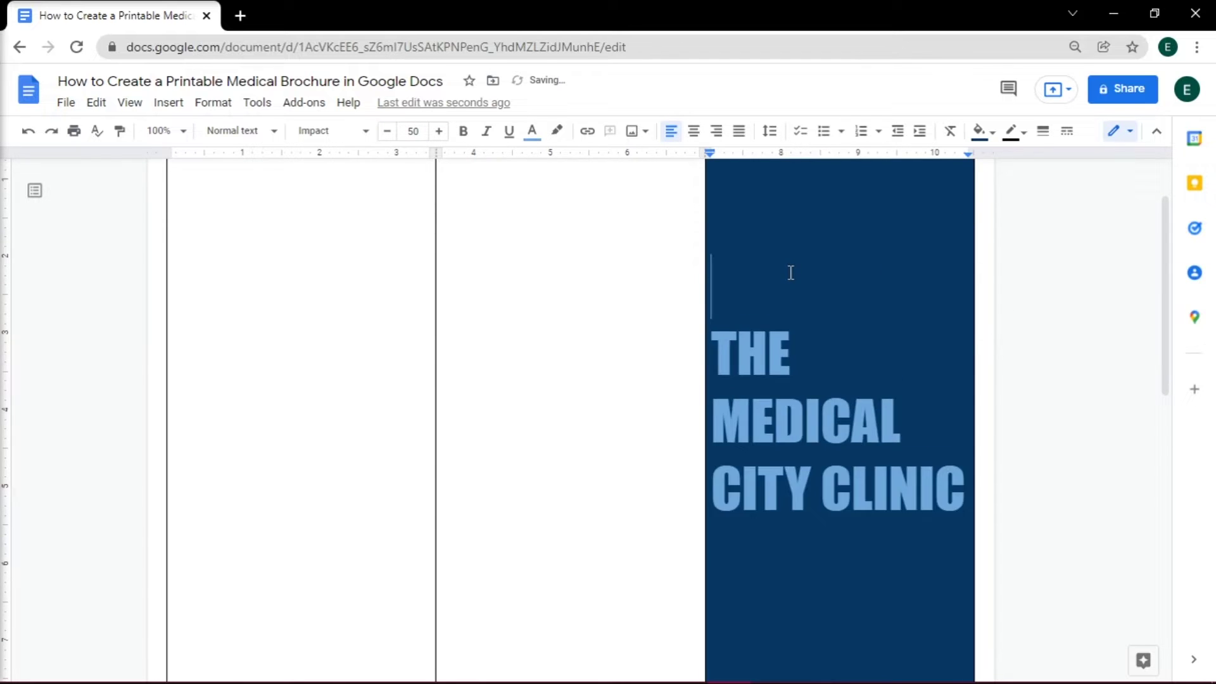
triple_click(887, 375)
key(ctrl+shift+e)
Add the 'Providing high quality care' tagline below in Bebas Neue, size 20, then restyle it lighter
key(Down)
scroll(886, 375, down, 2)
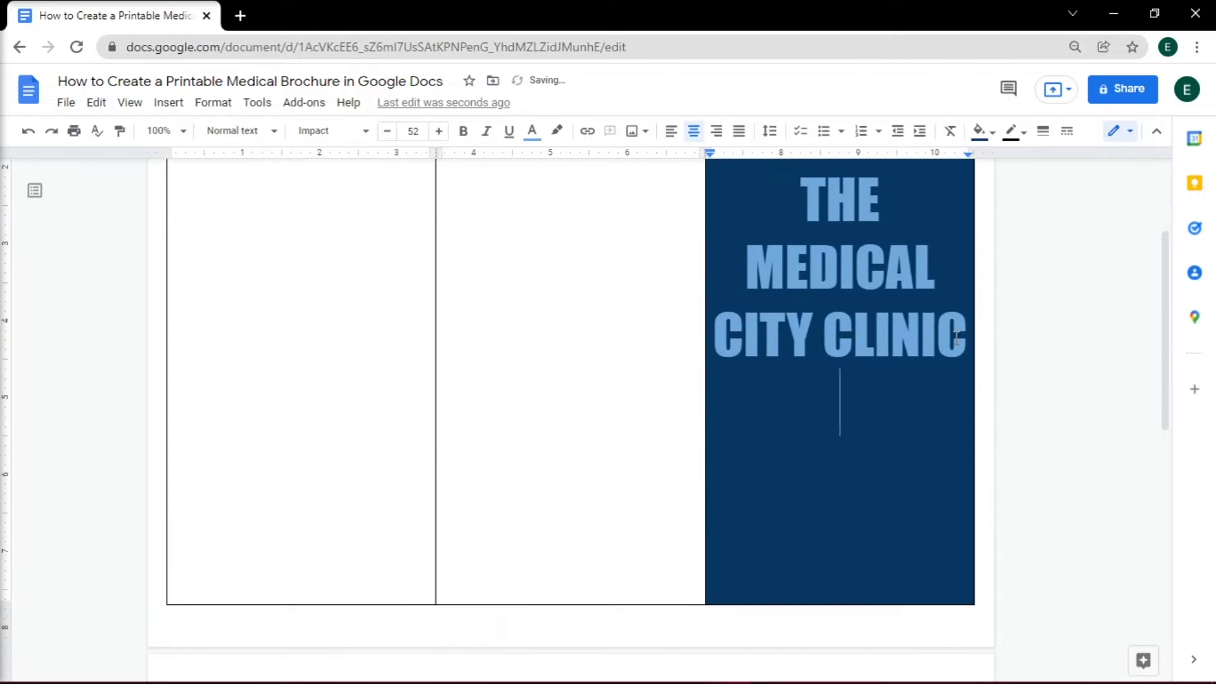
click(328, 131)
click(320, 275)
click(413, 130)
text(20)
key(Return)
text(PROVIDING HIGH QUALITY CARE)
key(shift+Home)
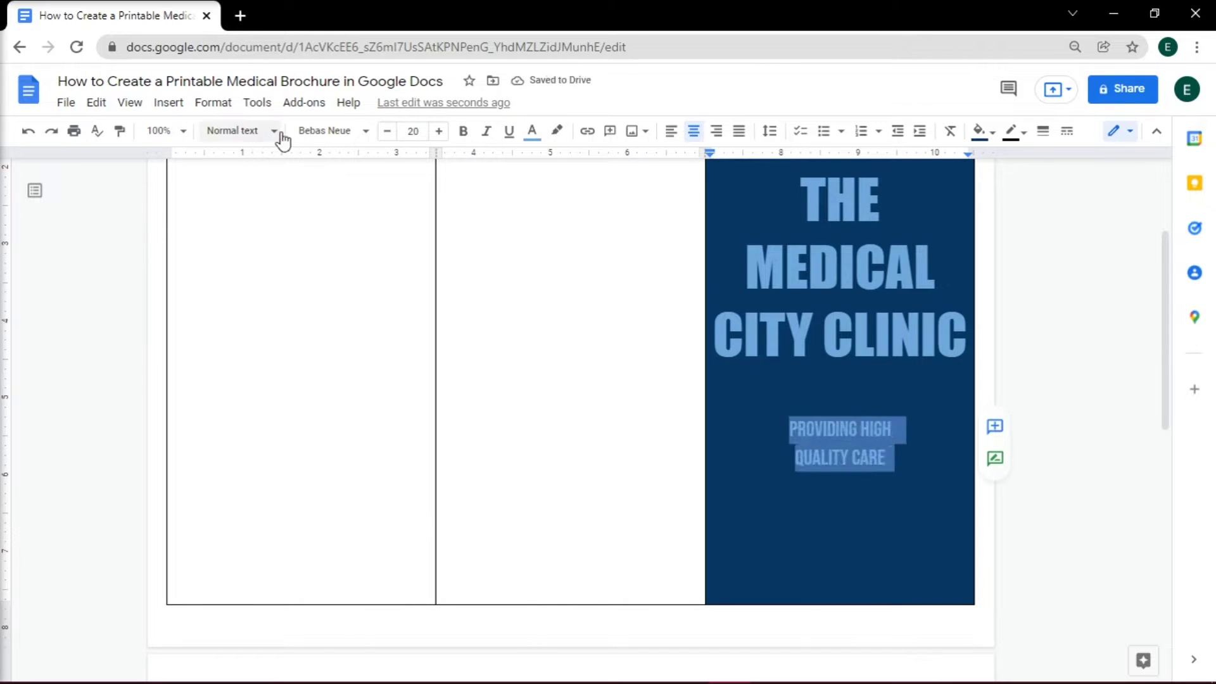
scroll(838, 271, up, 2)
click(838, 272)
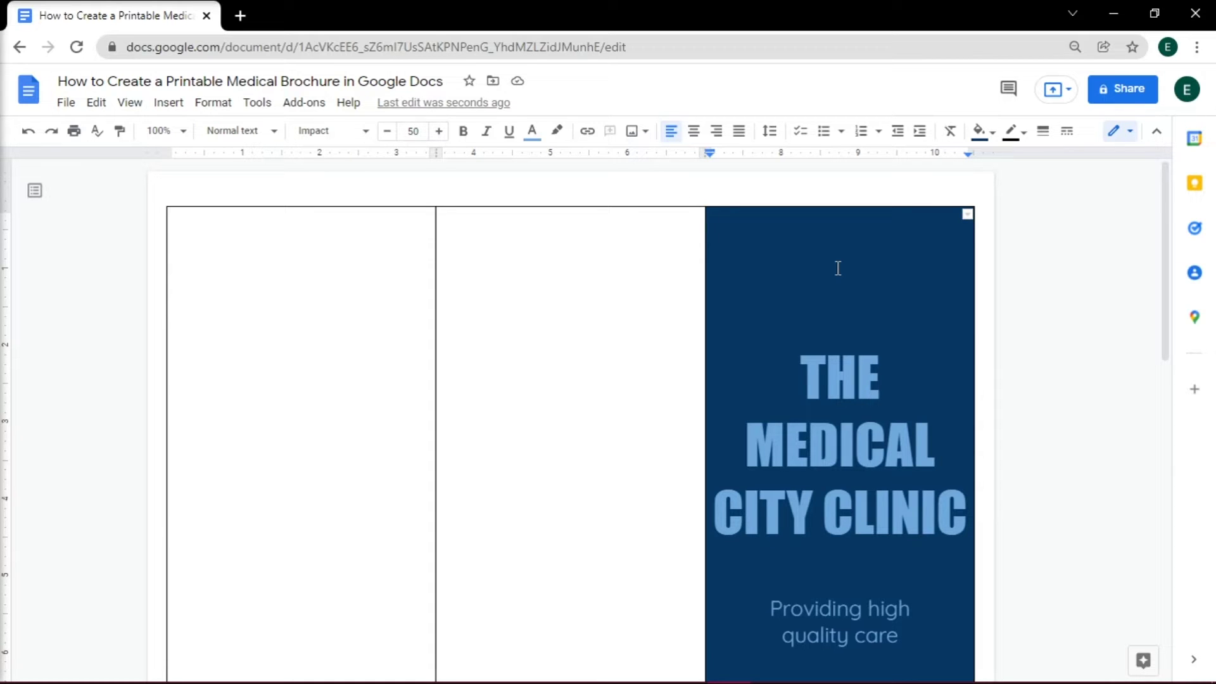
Upload the medical-kit image, shrink it, and place it above the clinic title
click(167, 106)
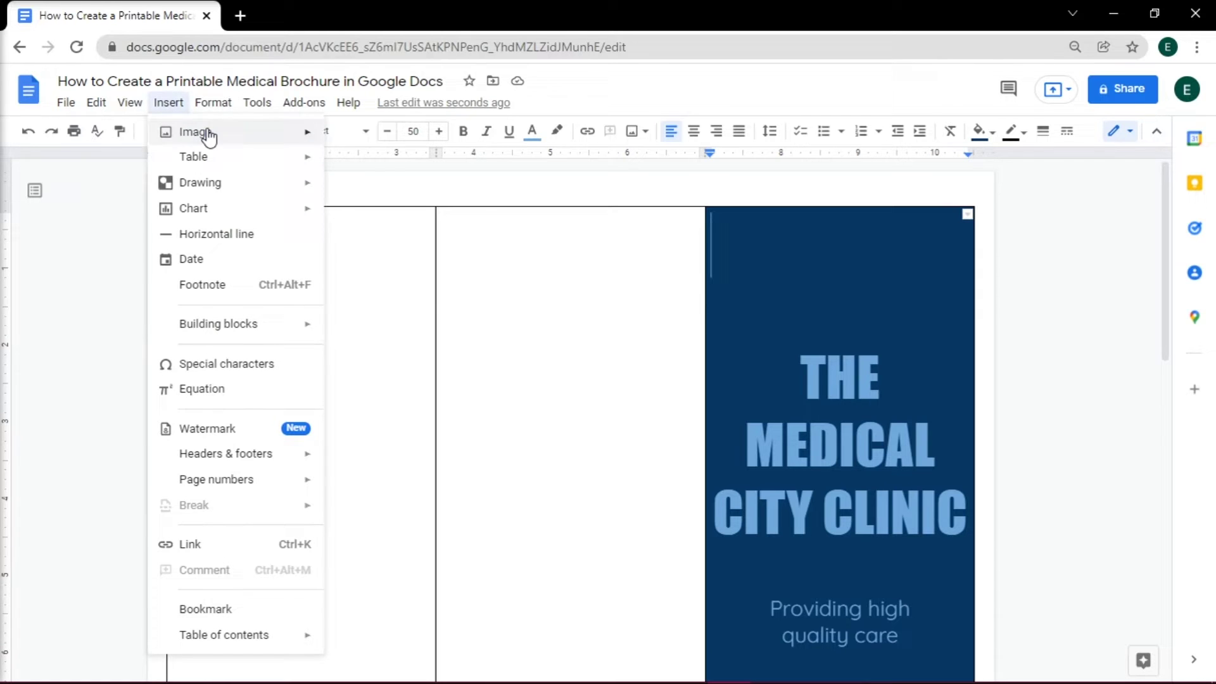
click(415, 133)
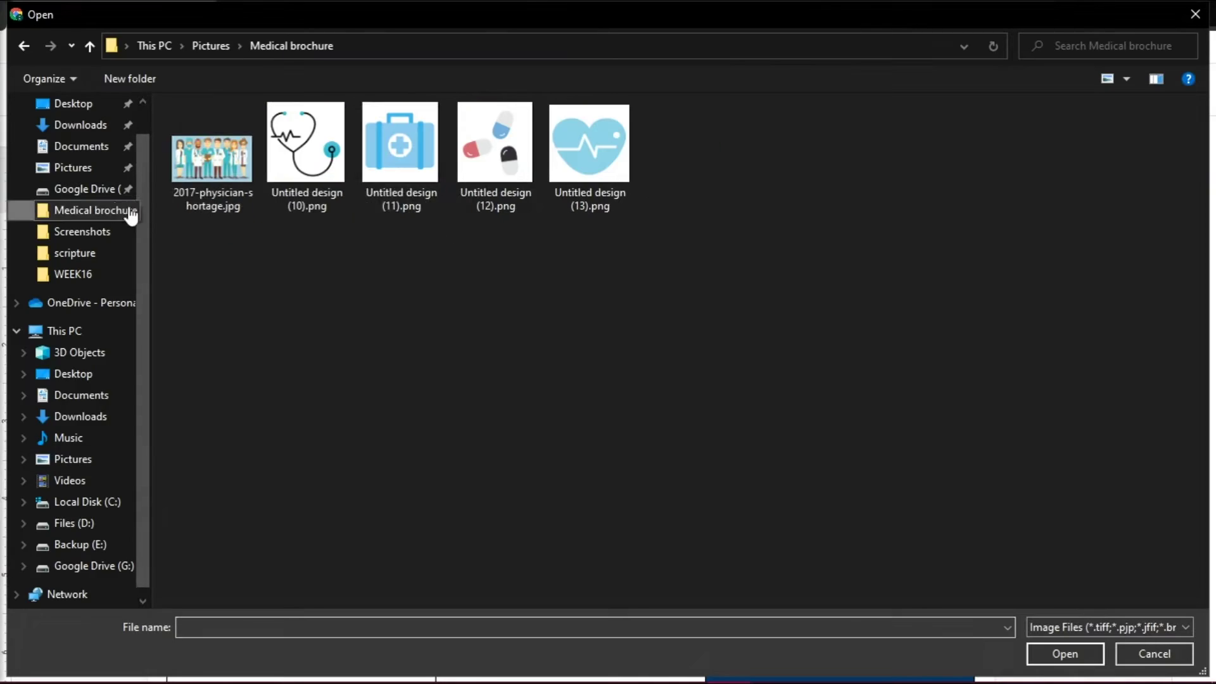
double_click(400, 150)
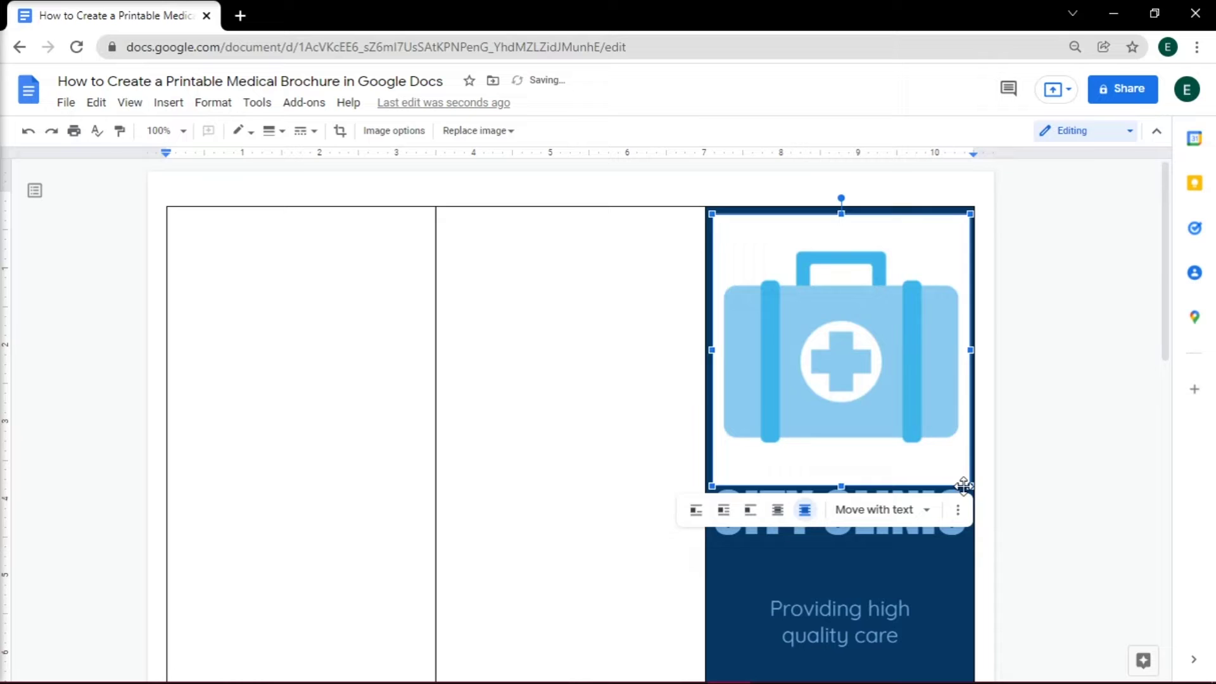
drag(970, 485, 928, 402)
drag(834, 291, 901, 291)
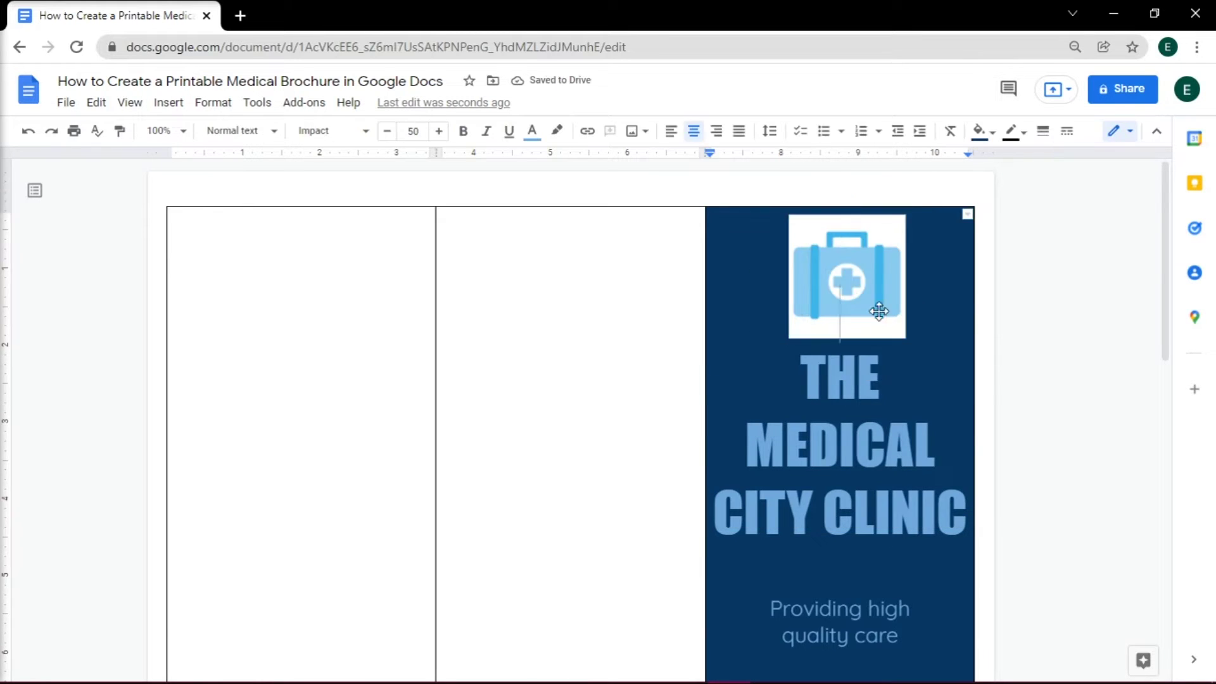
click(896, 285)
click(611, 317)
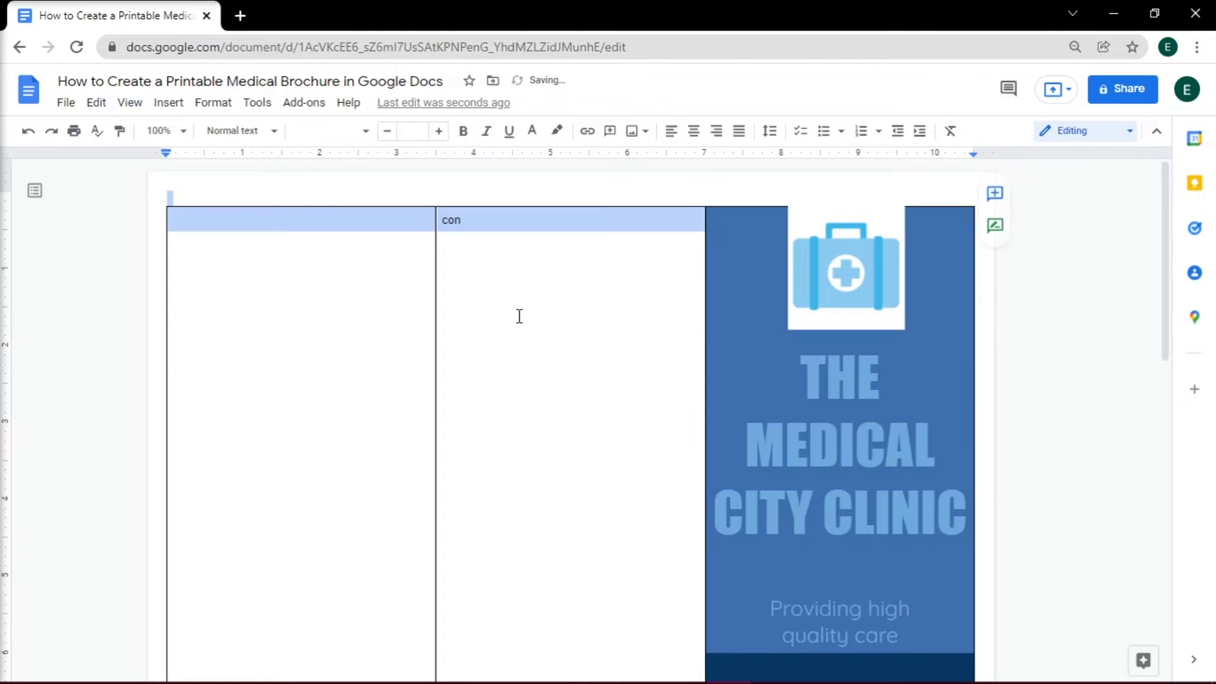
Make the CONTACT US heading centred, bold, larger and in Verdana
key(BackSpace)
key(BackSpace)
key(BackSpace)
text(CONTACT)
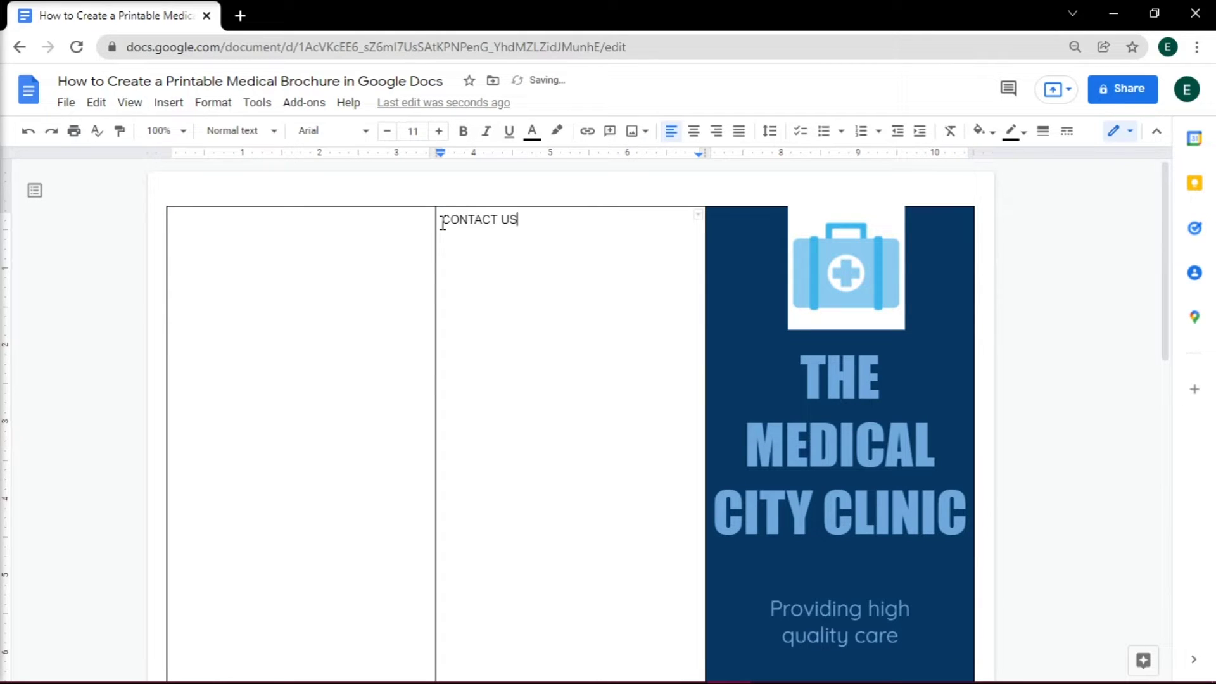
drag(534, 209, 450, 219)
click(695, 132)
click(355, 130)
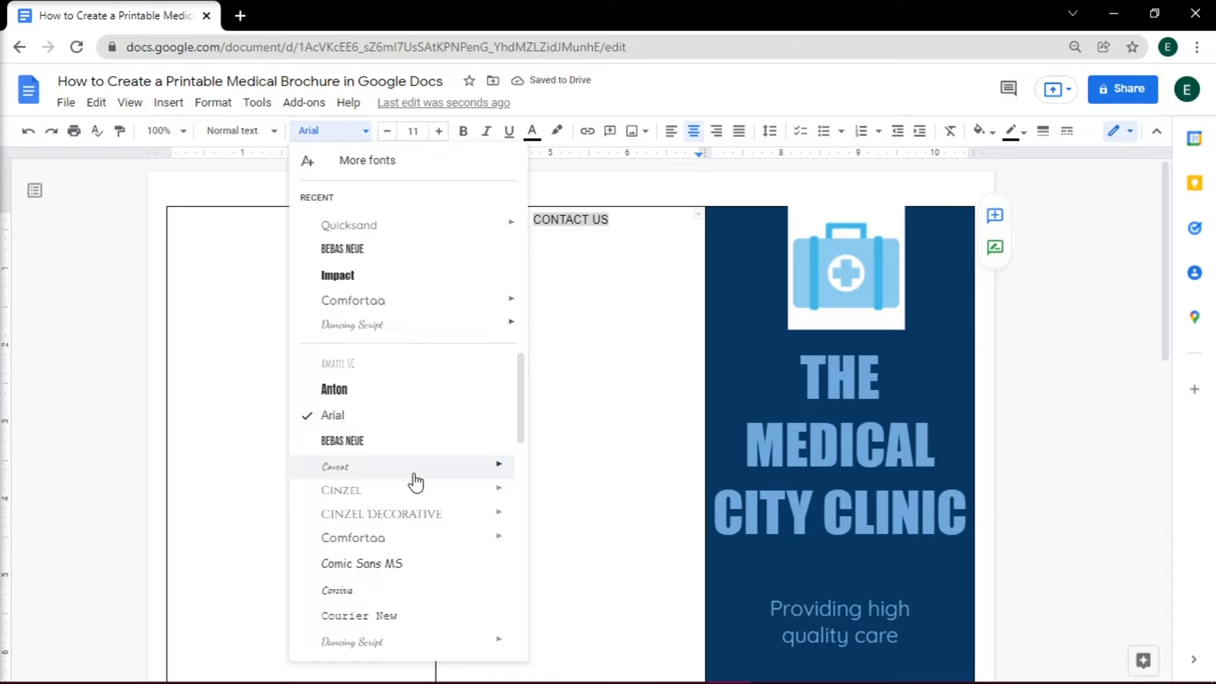
scroll(413, 483, down, 5)
scroll(415, 484, down, 3)
scroll(414, 484, up, 3)
scroll(413, 484, down, 3)
click(374, 617)
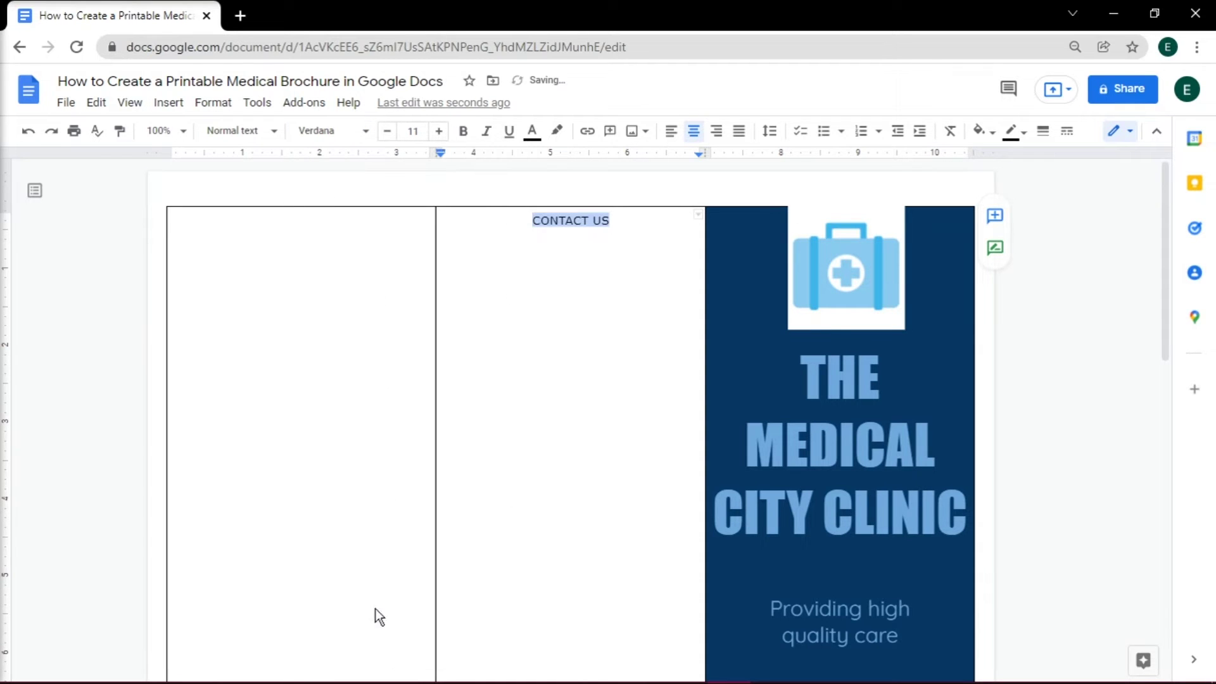
click(464, 131)
click(439, 131)
Push the CONTACT US heading down two lines and switch it to Anton
click(509, 221)
key(Return)
key(Return)
key(Return)
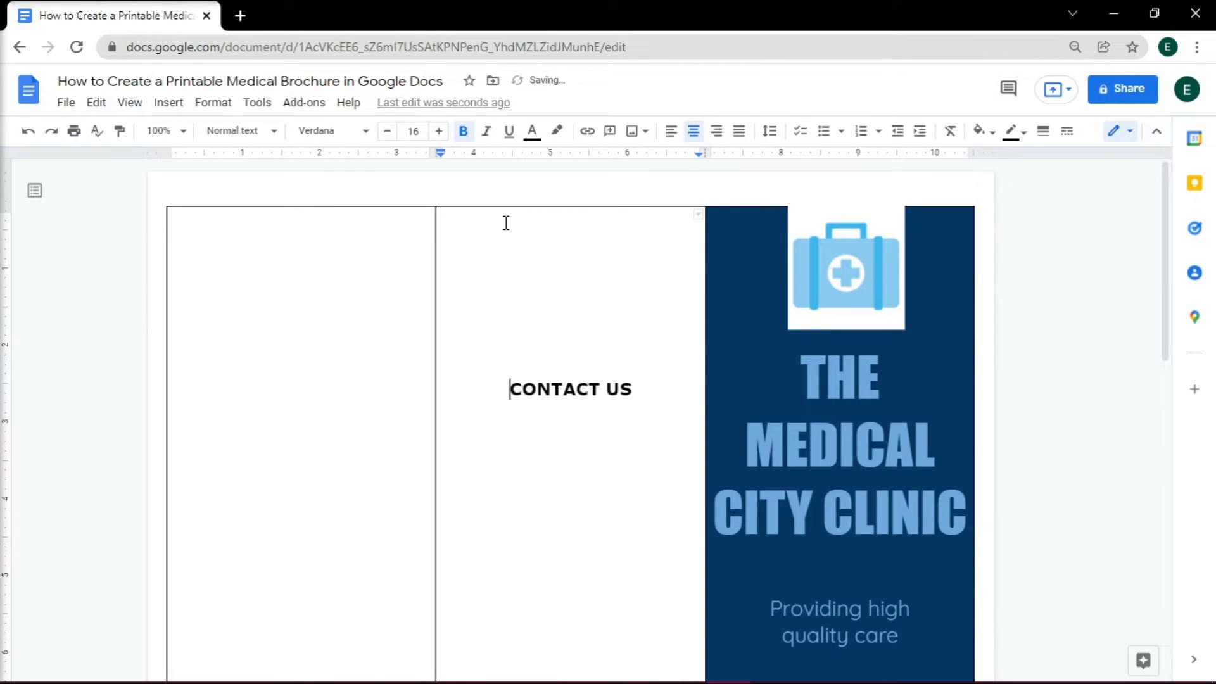
key(Return)
key(Return)
key(Return)
triple_click(538, 576)
click(354, 130)
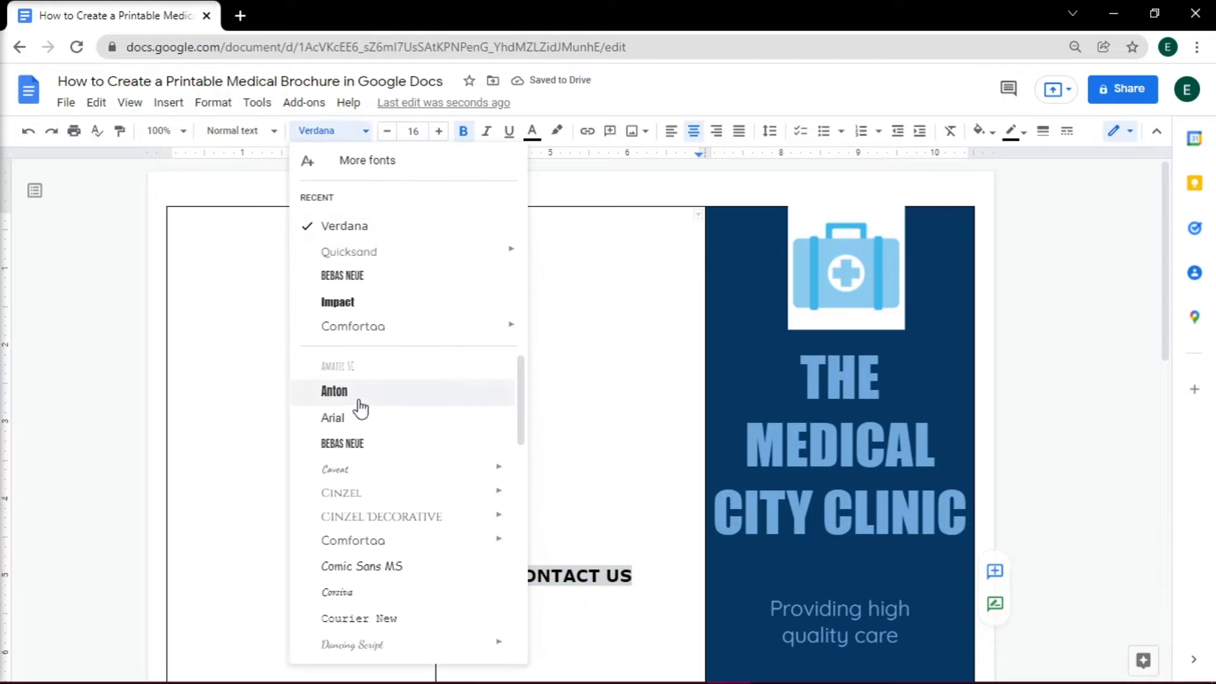
click(358, 389)
Add address, phone, email and website lines under the heading in smaller, non-bold text
click(583, 602)
key(Return)
text(123)
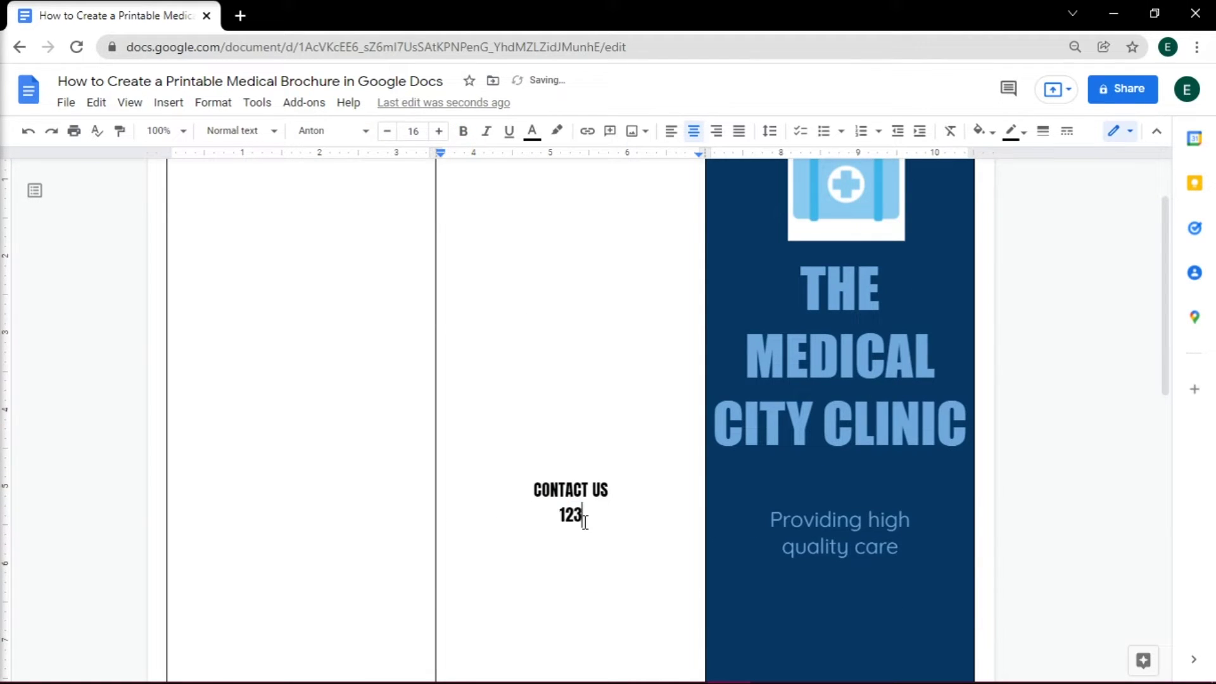
click(386, 131)
click(583, 510)
text(Anywhere St., Any City, ST 12345)
key(Return)
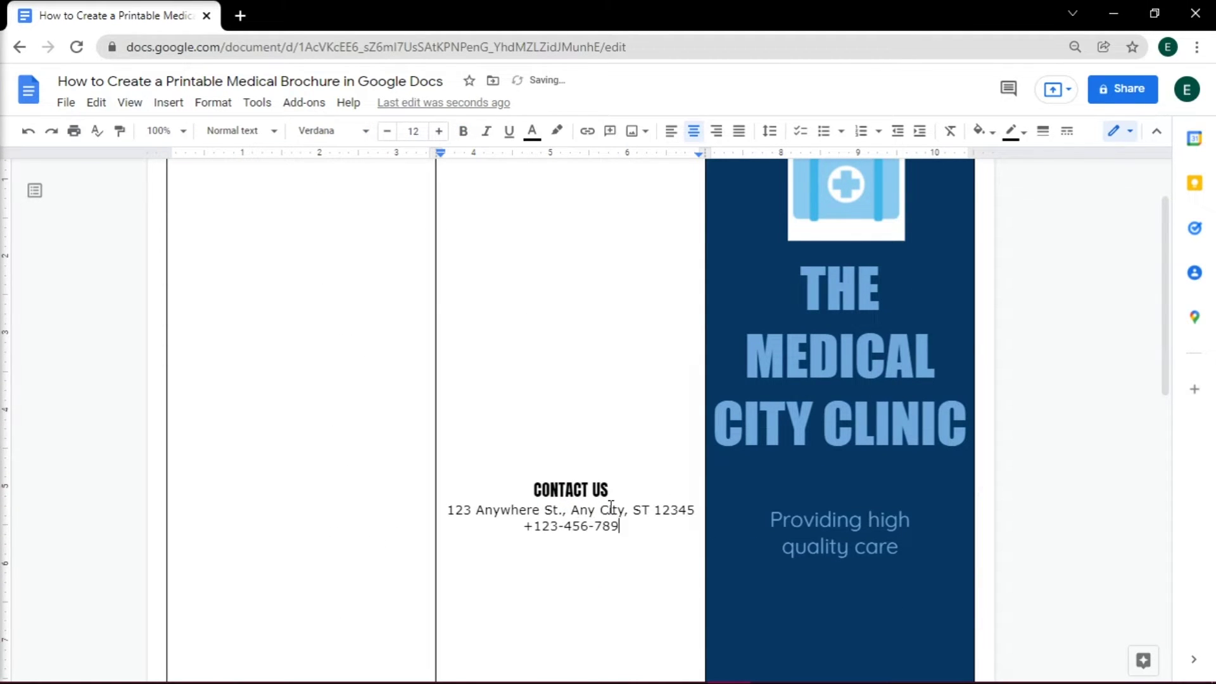
text(+123-456-7890)
key(Return)
text(hello@greatsite.com)
key(Return)
text(www.greatsite.com)
scroll(611, 508, down, 2)
Set the four contact detail lines in the Lora font
drag(629, 382, 461, 332)
click(332, 130)
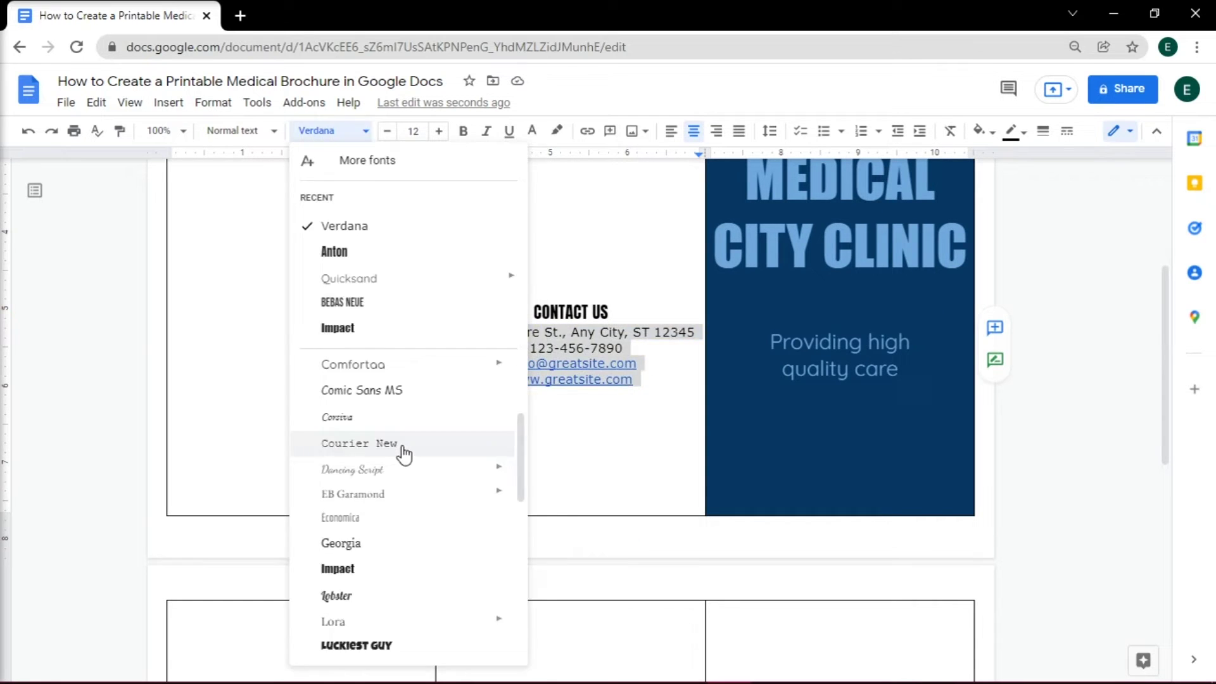
click(339, 540)
click(399, 500)
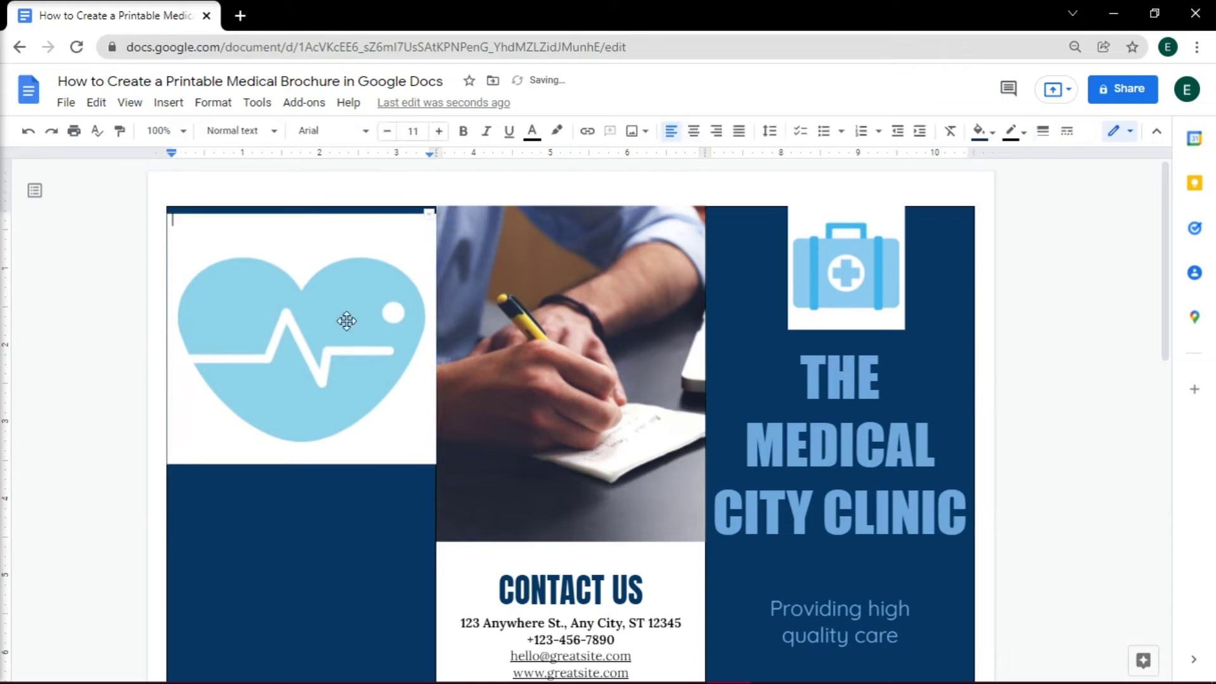
Style the navy-panel slogan in Montserrat, size 25, italic and light blue
click(383, 576)
click(218, 326)
click(271, 503)
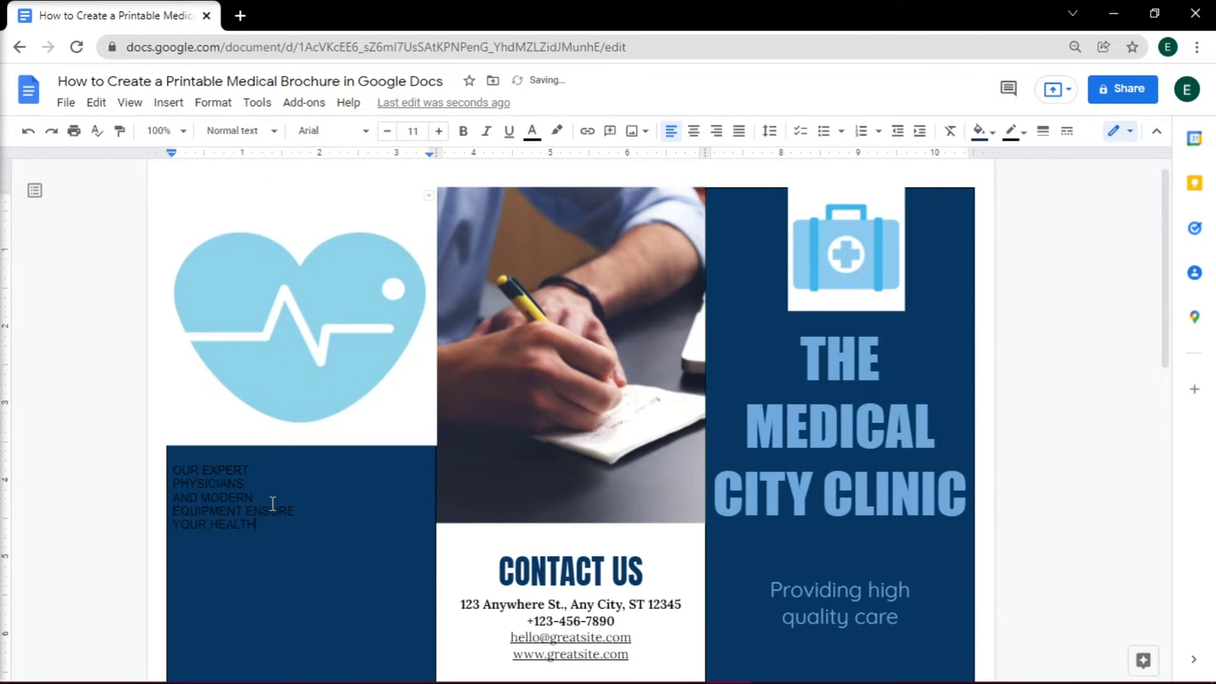
triple_click(272, 502)
click(439, 130)
click(333, 130)
click(341, 224)
click(333, 131)
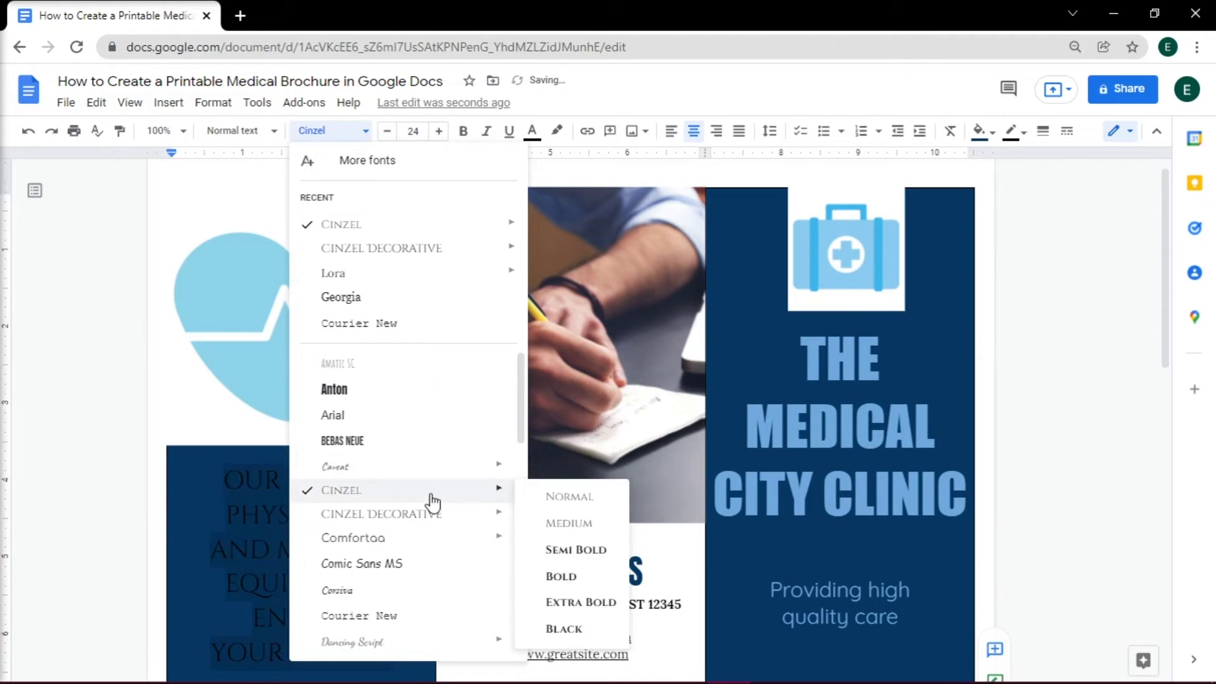
scroll(431, 500, down, 3)
click(413, 574)
click(486, 129)
scroll(570, 381, down, 2)
click(532, 130)
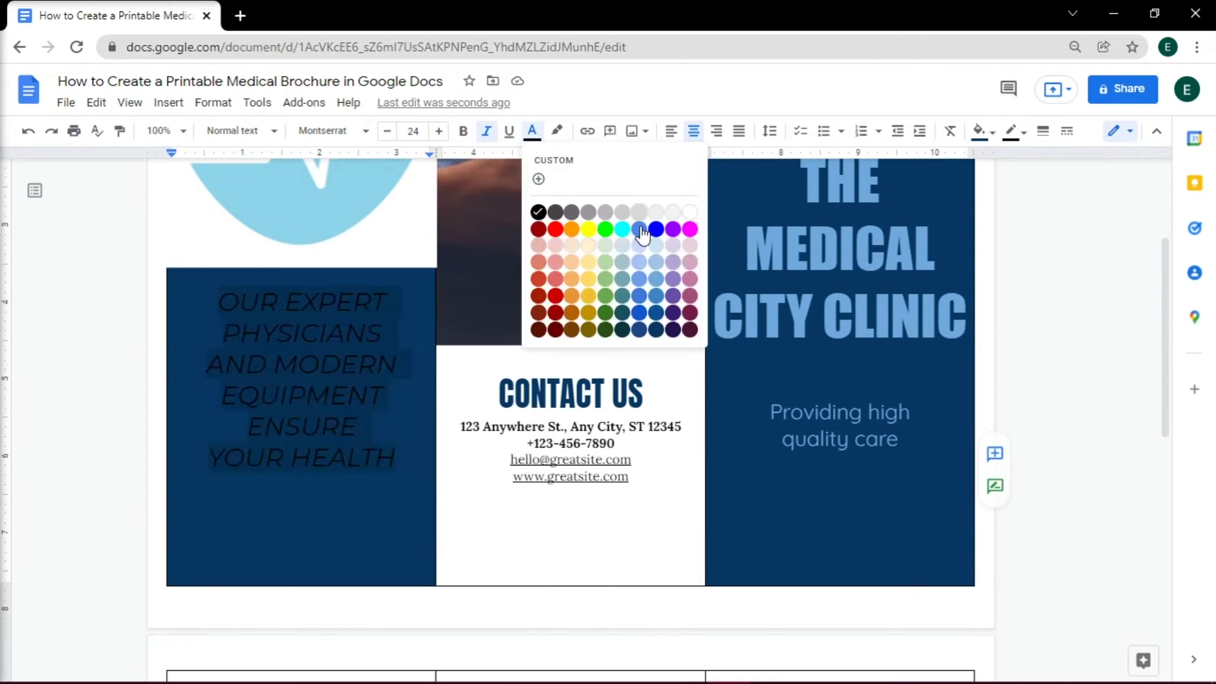
click(641, 233)
click(439, 131)
scroll(1045, 516, down, 1)
scroll(1045, 516, down, 2)
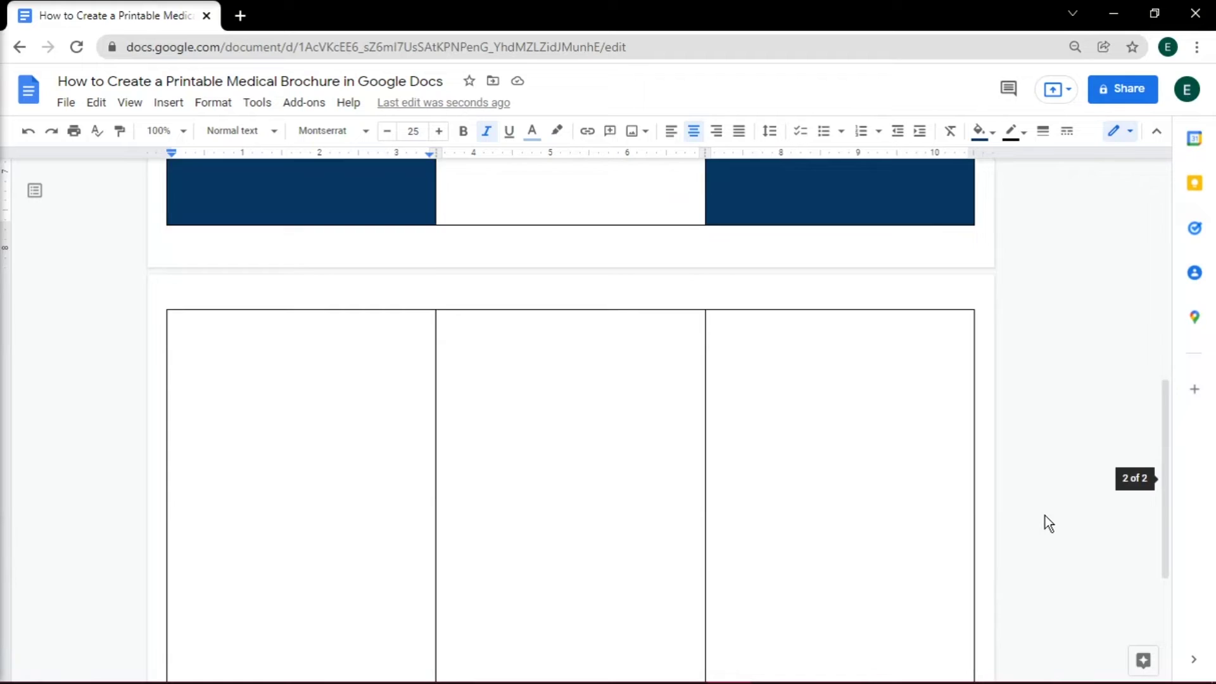
scroll(1045, 515, up, 1)
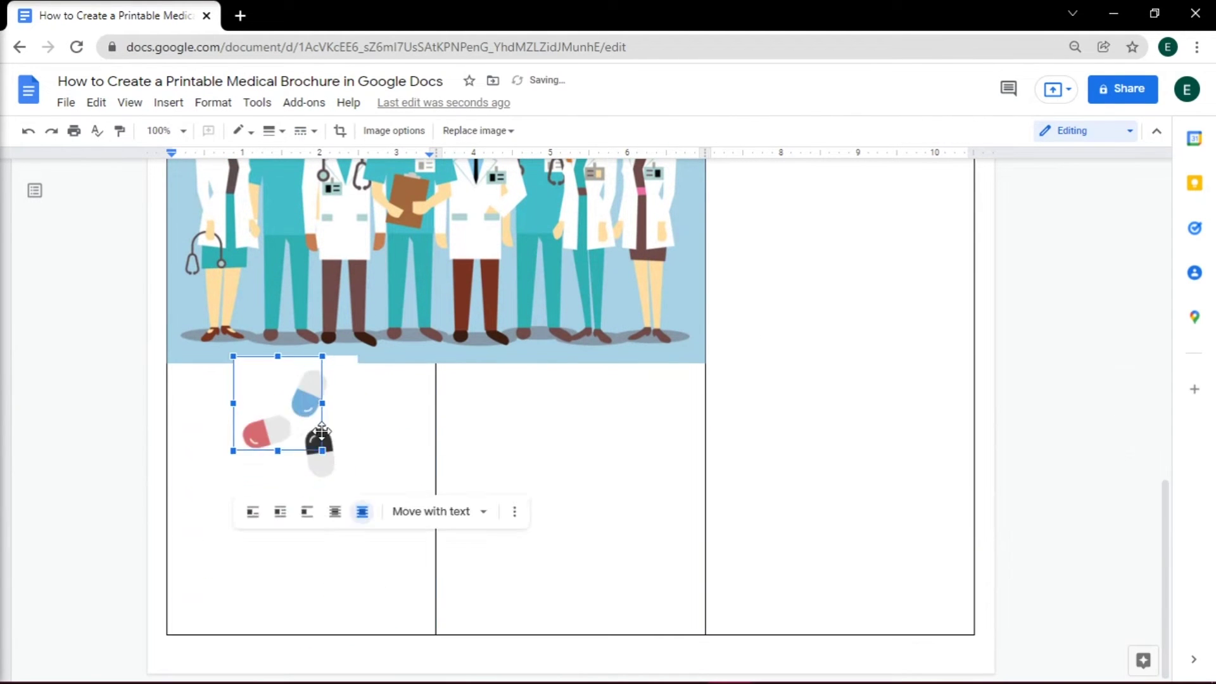
Style the WHO WE ARE heading in Anton, size 28, dark blue and centred
click(375, 453)
text(WHO WE ARE)
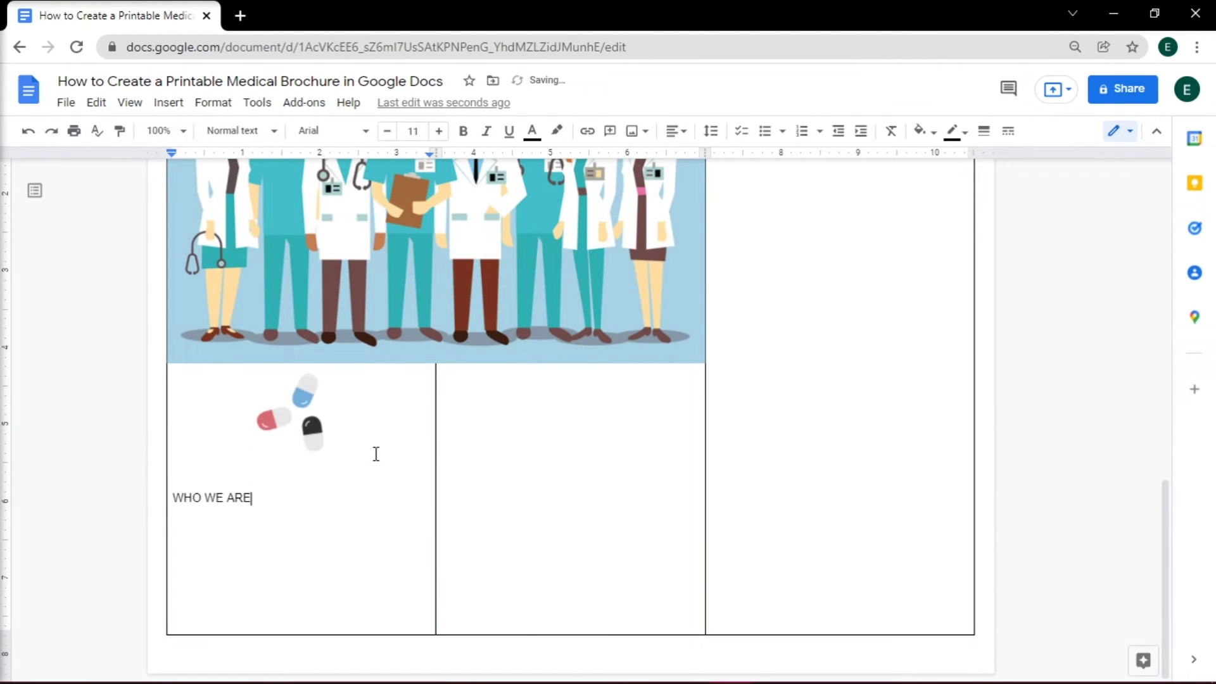
key(shift+Home)
click(333, 131)
click(370, 209)
click(532, 130)
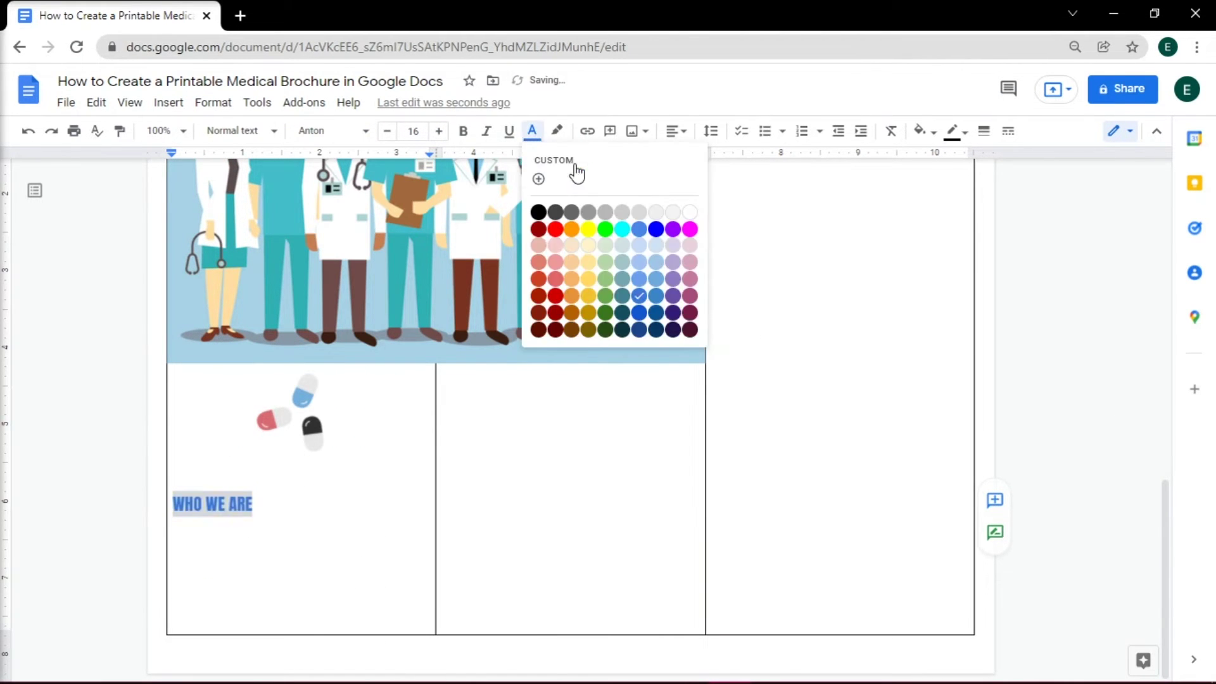
click(657, 317)
key(ctrl+e)
click(413, 130)
text(28)
key(Return)
key(End)
Start the intro paragraph below the heading in Economica, size 15
key(Return)
click(324, 130)
click(377, 373)
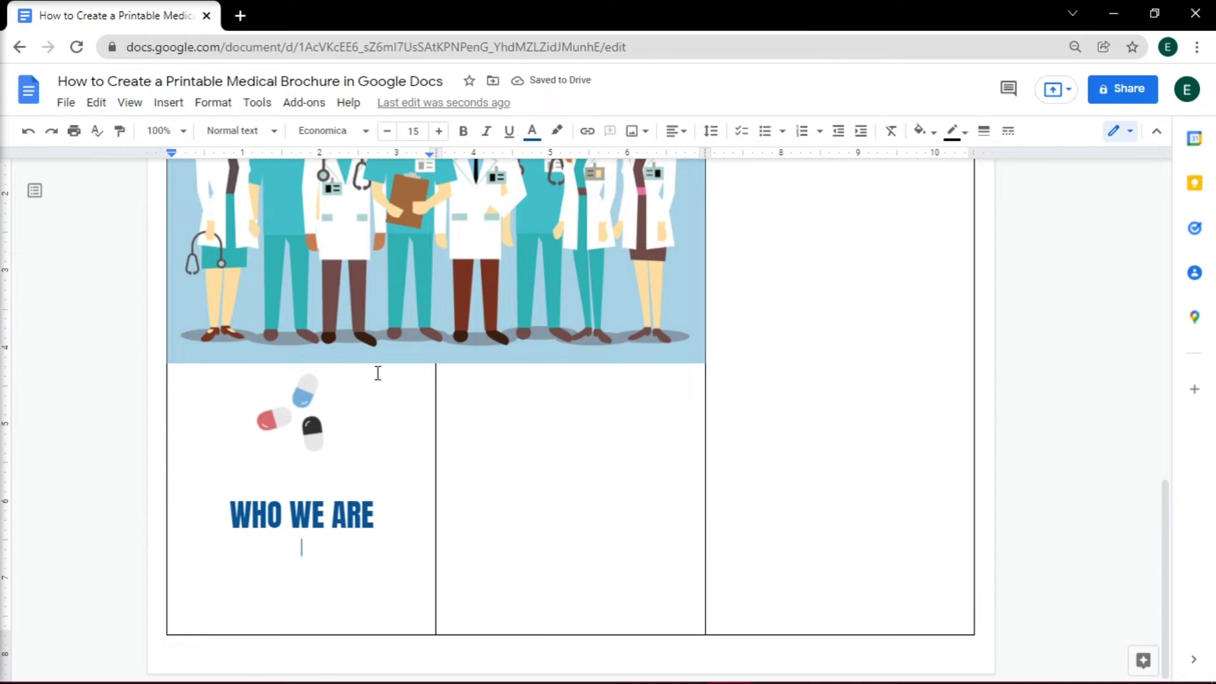
text(Trifold brochures have long been a type of material used to advertise brands, products, and servic)
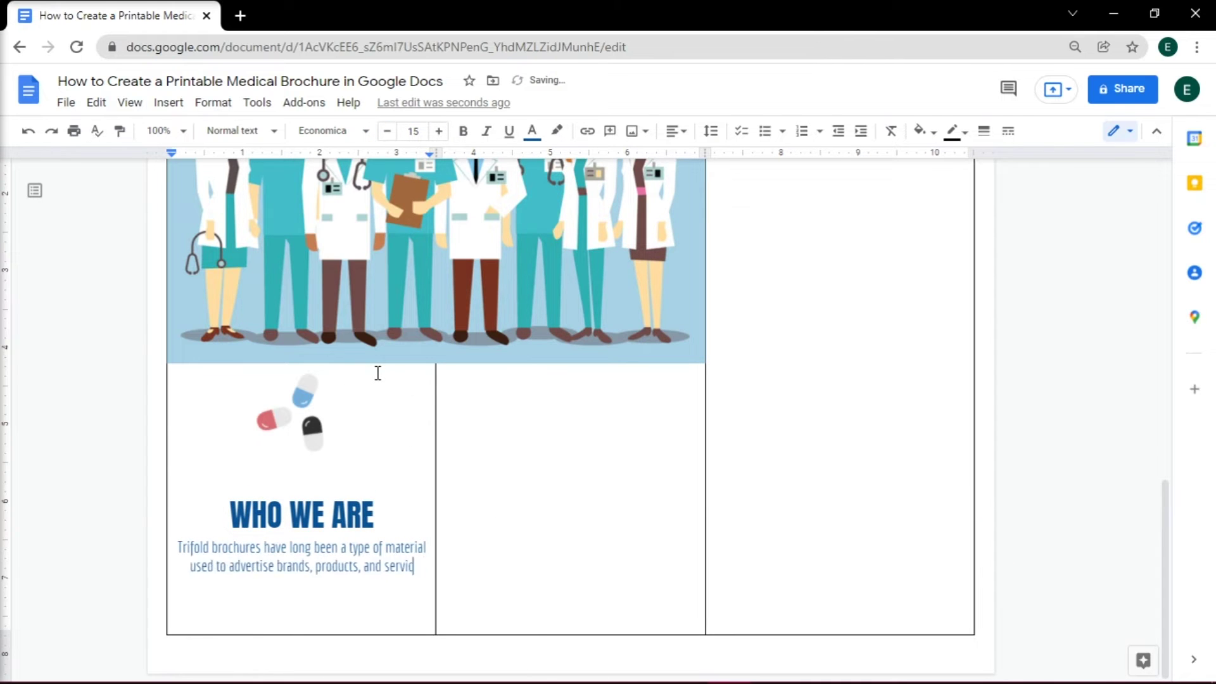
text(es. The best way to maximize its use is to introduce what the brand)
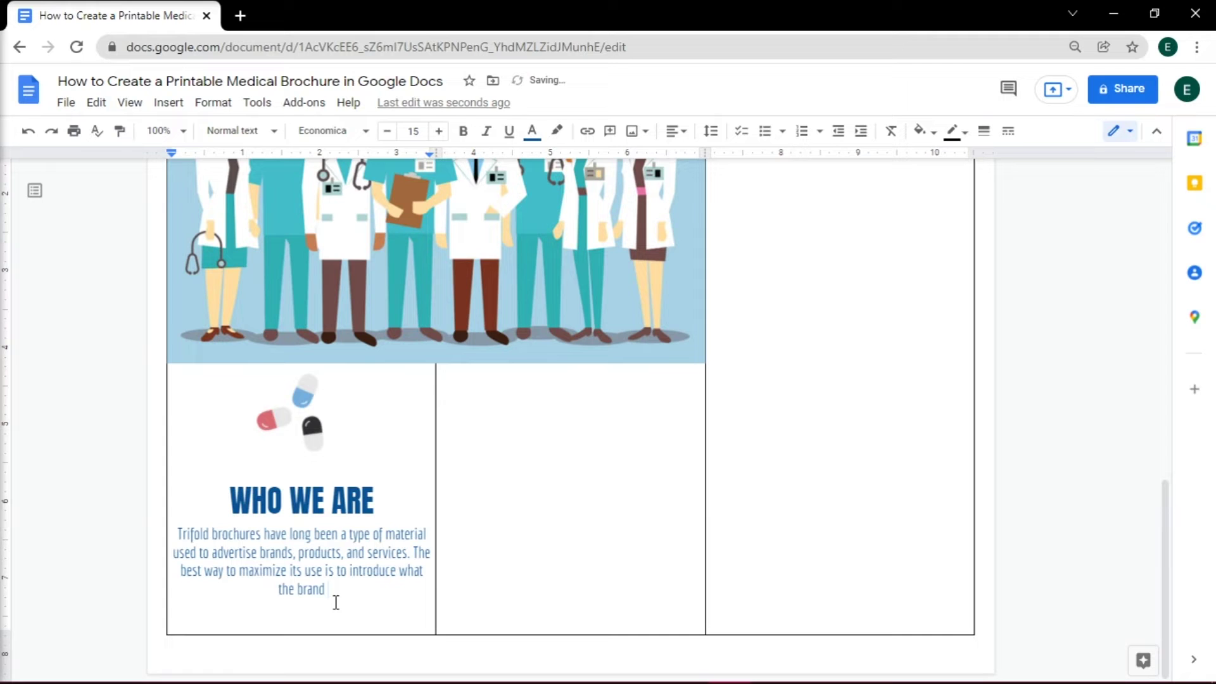
text( has to offer with a brief or about section like this.)
Fill page two's middle cell with a dark navy background
click(457, 549)
scroll(590, 559, up, 2)
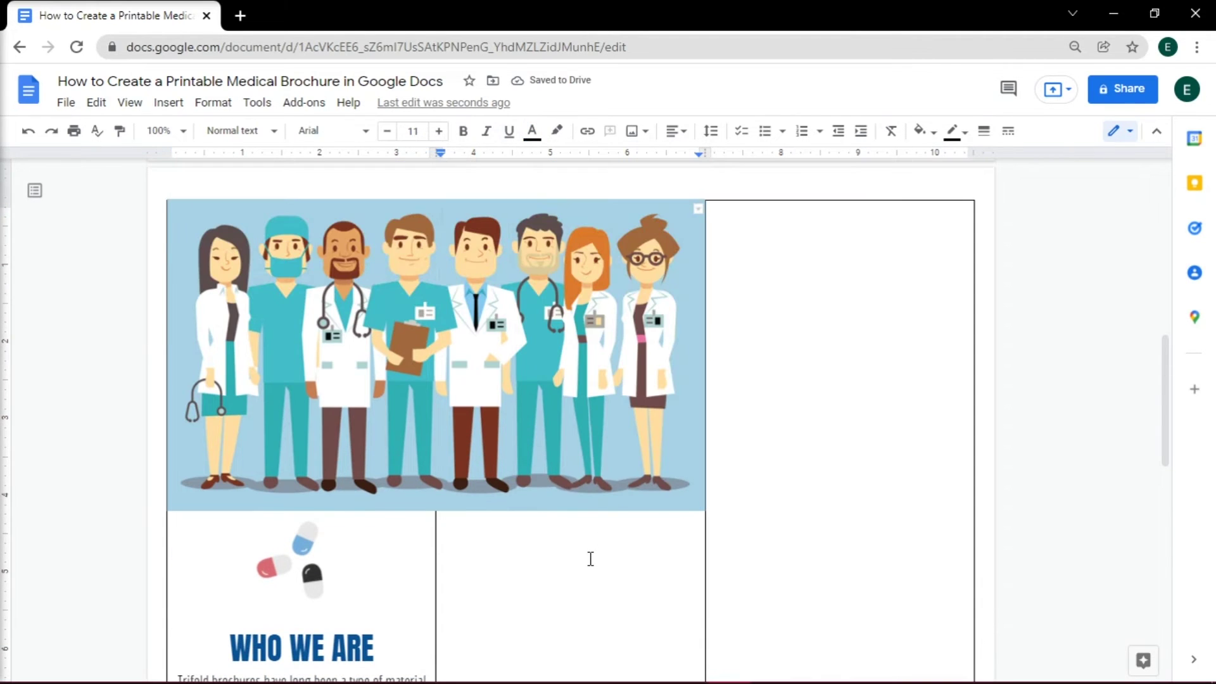
scroll(590, 558, down, 2)
click(920, 130)
click(1043, 254)
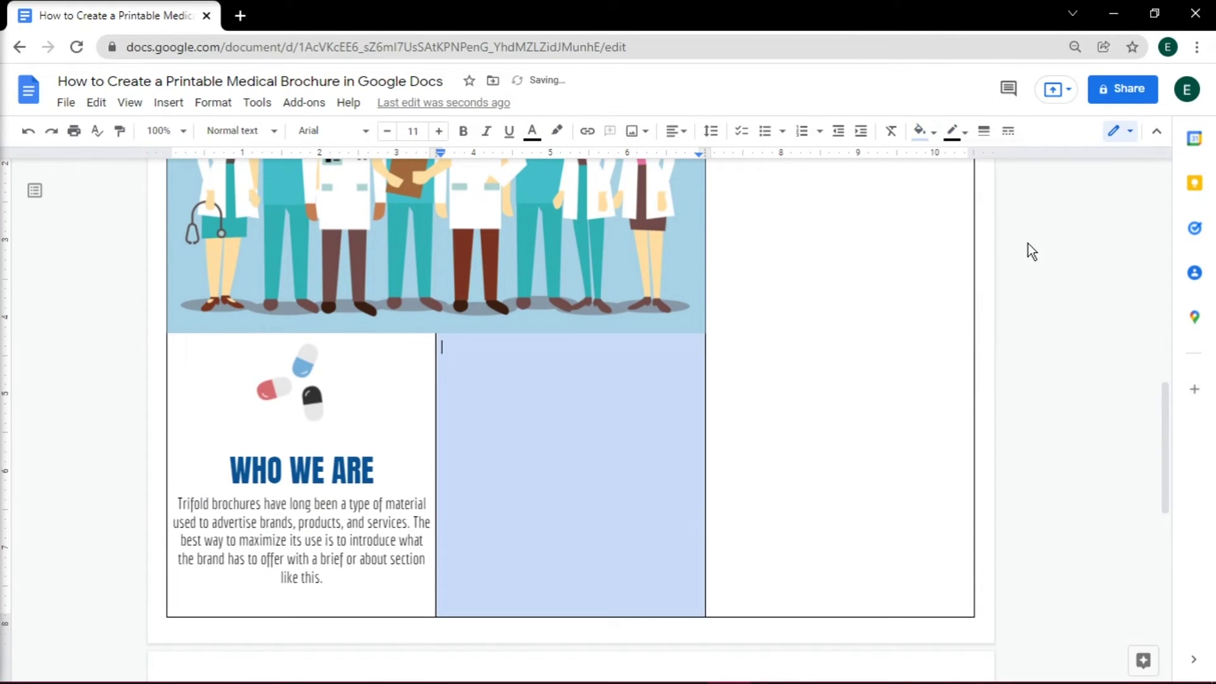
click(919, 130)
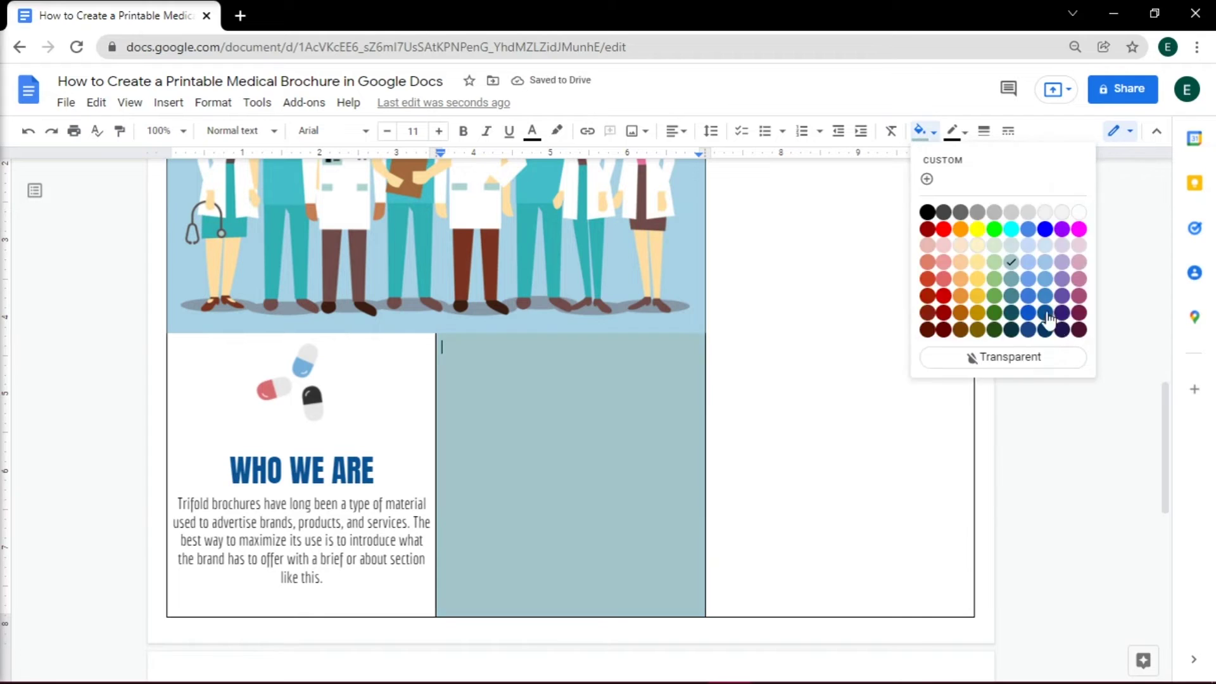
click(1044, 331)
scroll(623, 476, up, 1)
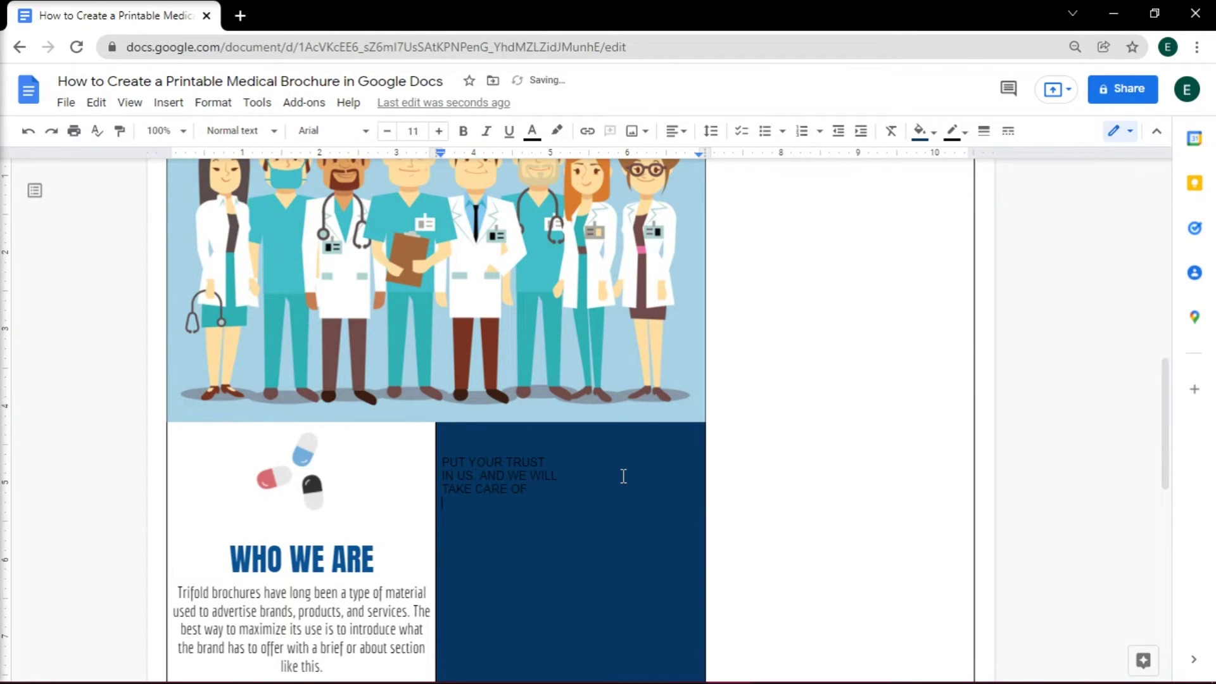
Centre the trust slogan and set it in Oswald at size 26
triple_click(623, 476)
click(437, 130)
key(ctrl+shift+e)
click(333, 131)
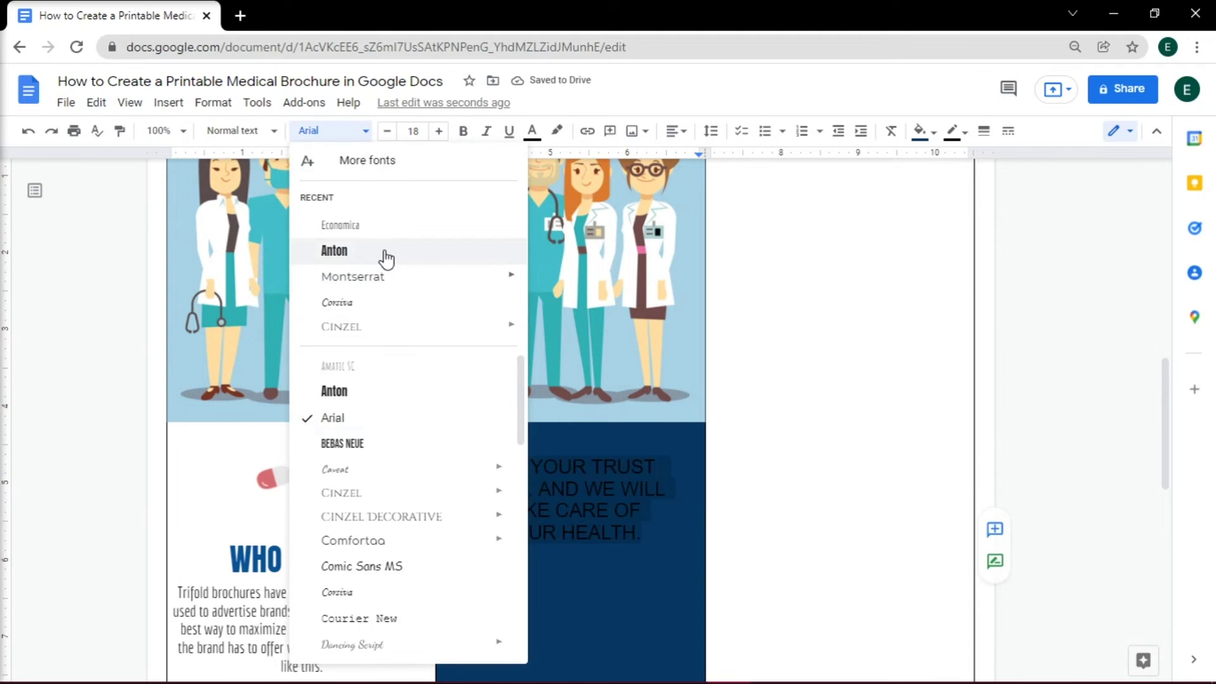
click(380, 251)
click(332, 130)
click(367, 452)
click(345, 133)
scroll(429, 579, down, 3)
scroll(428, 578, down, 3)
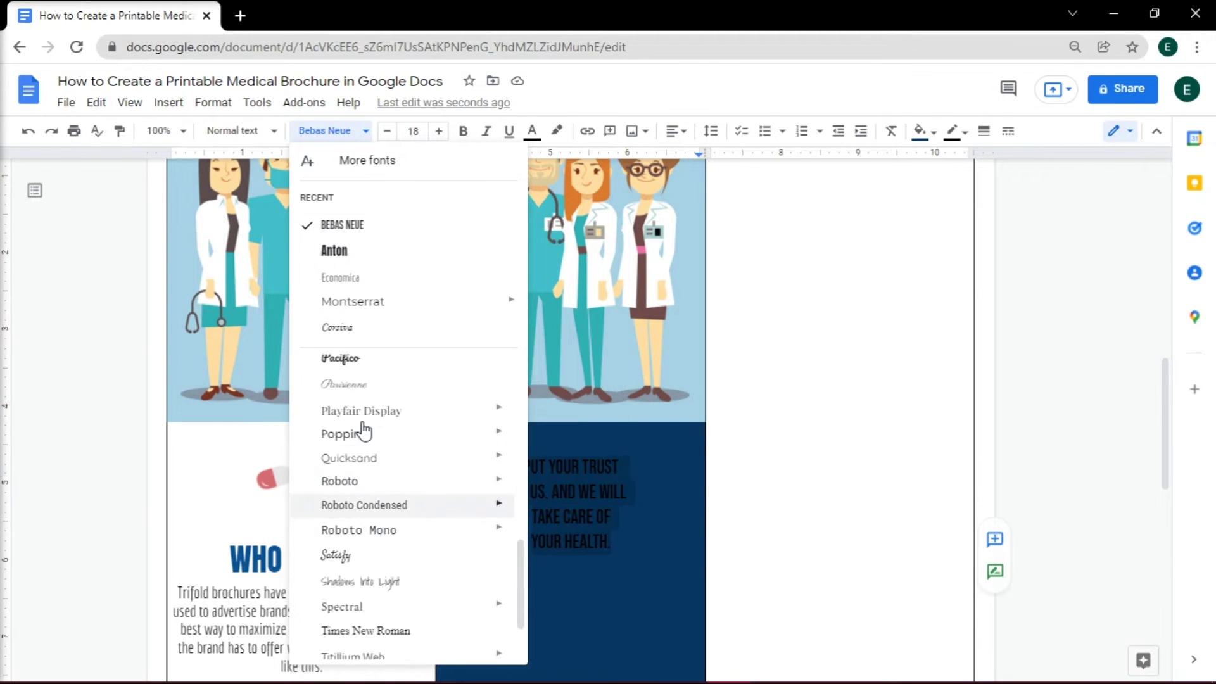
click(351, 357)
click(439, 130)
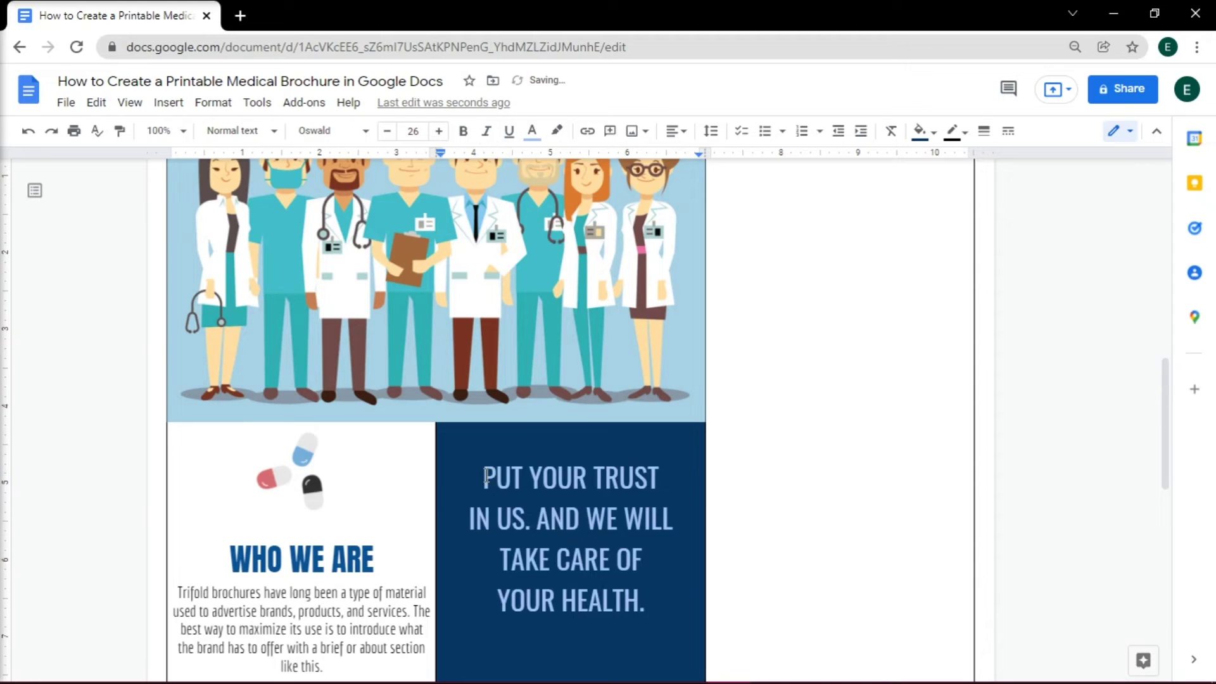
scroll(487, 449, down, 1)
key(ctrl+i)
click(386, 130)
scroll(751, 448, down, 10)
Enlarge and centre the OUR SERVICES heading and fill the right panel dark navy
click(751, 448)
text(OUR SERI)
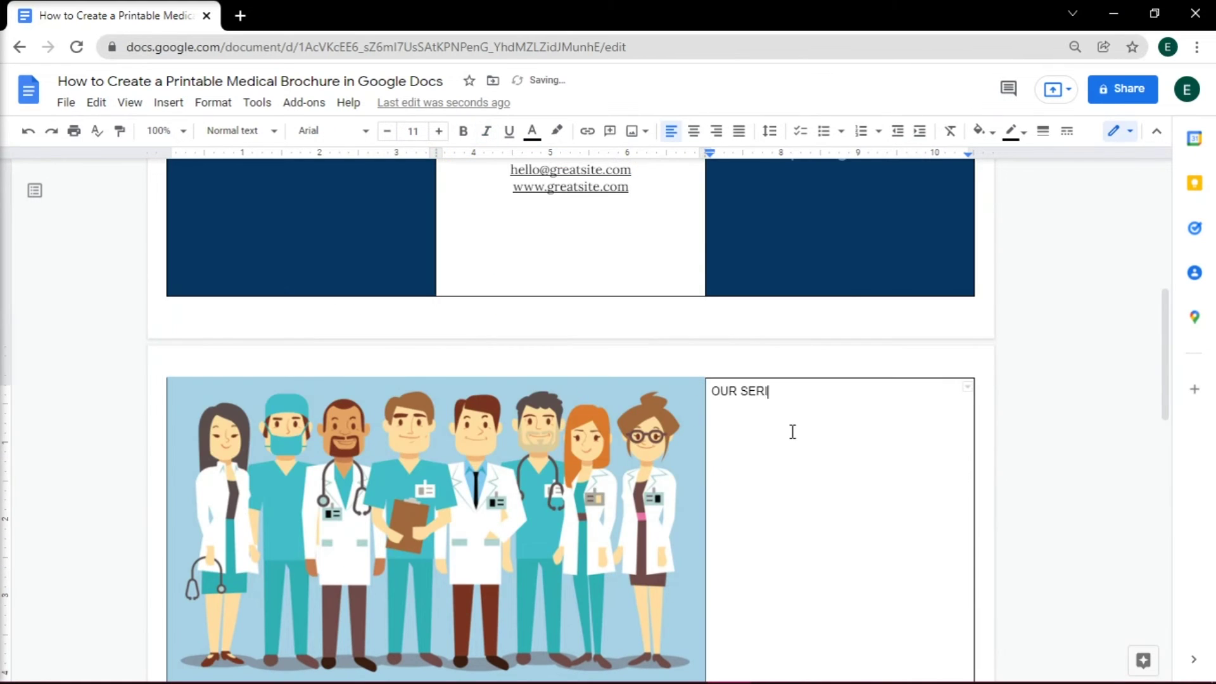
text(VES DIAGNOSTIC S RECOVER SURGERIES)
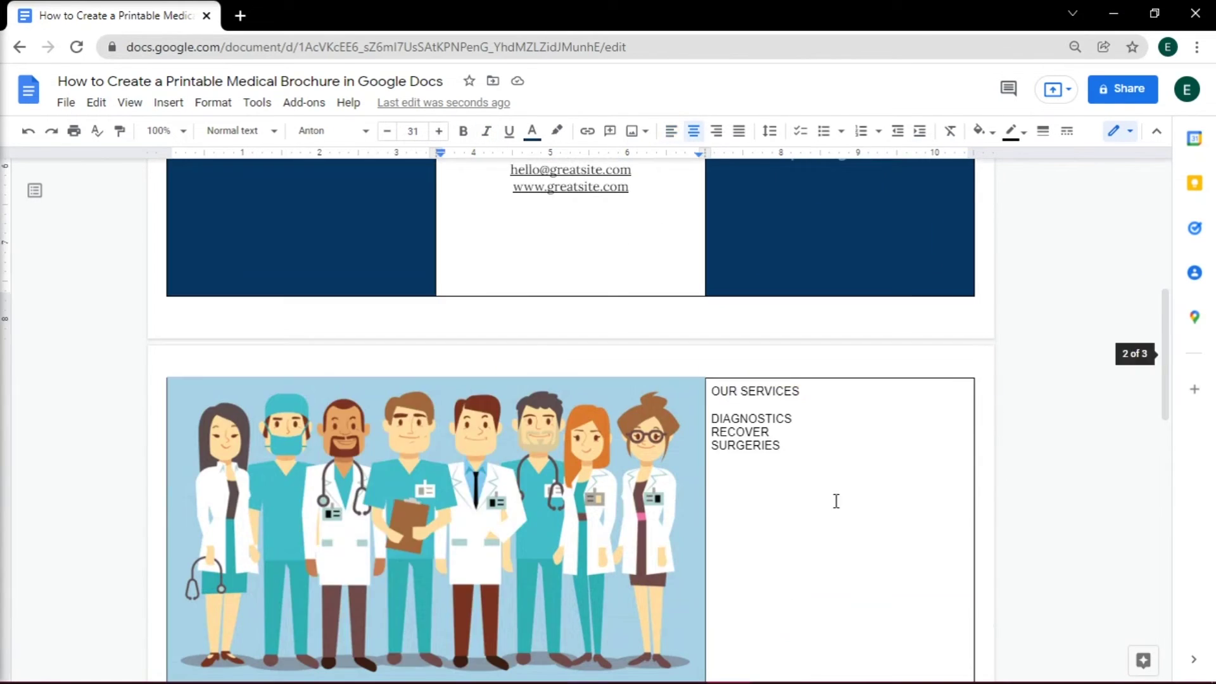
drag(710, 391, 791, 390)
click(333, 131)
click(438, 130)
key(ctrl+shift+e)
click(980, 130)
click(1085, 330)
click(980, 130)
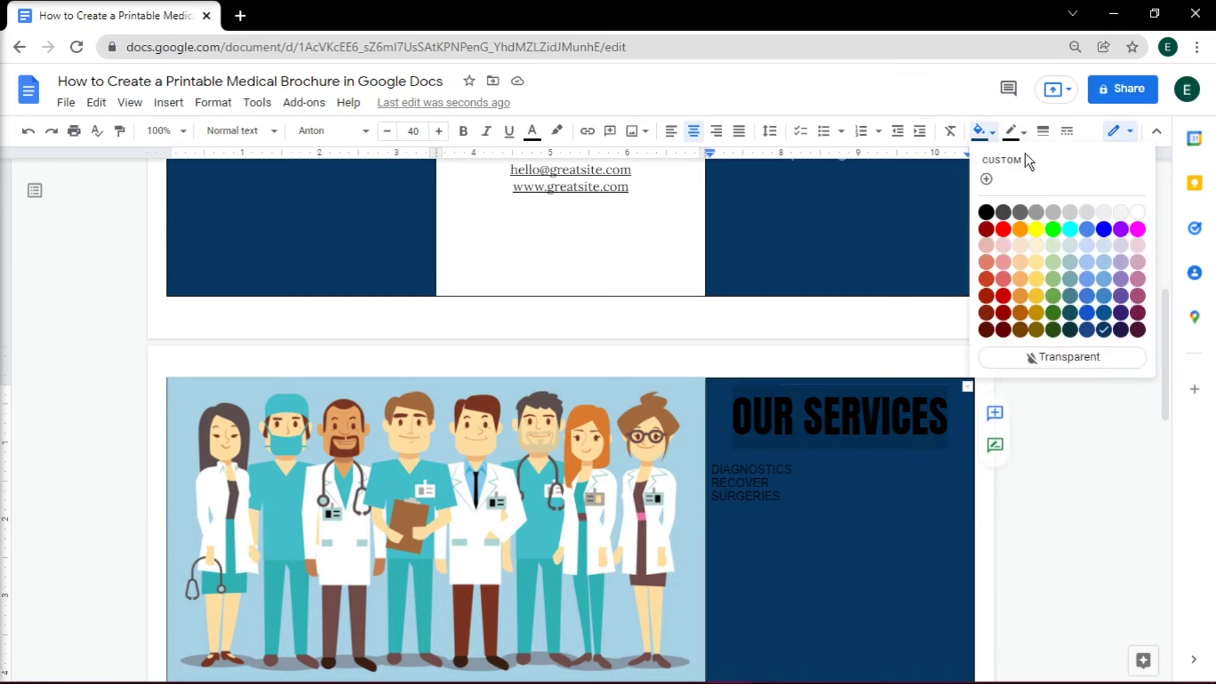
click(1104, 332)
click(984, 133)
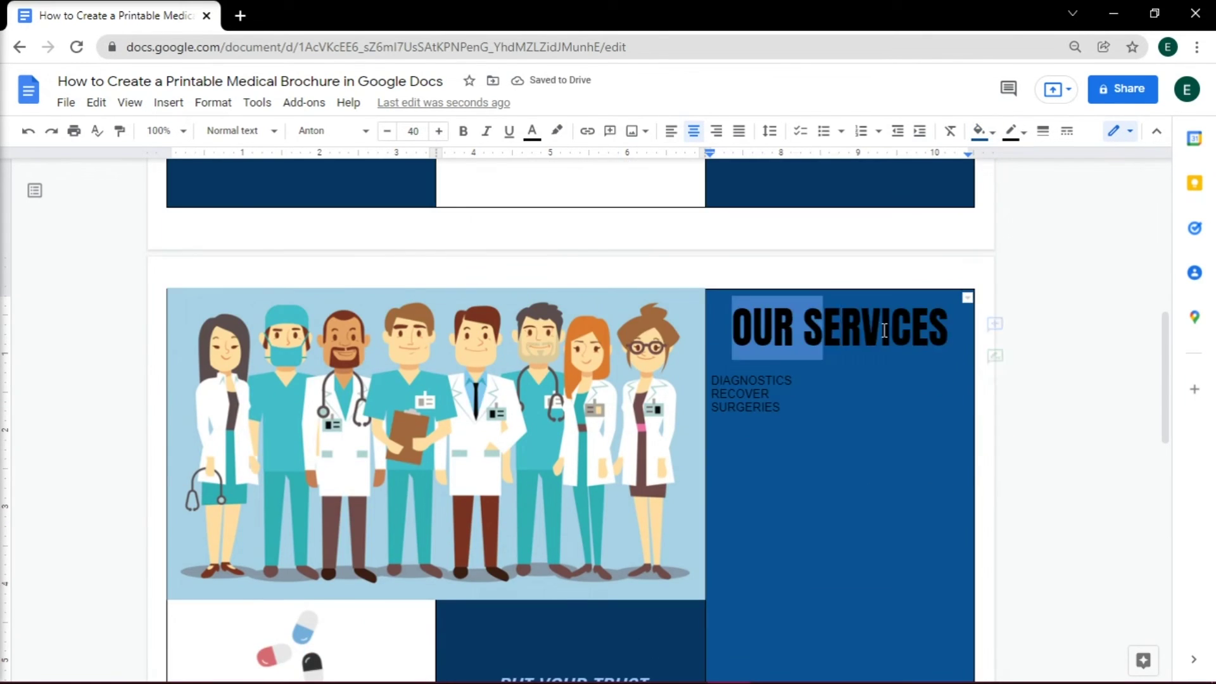
Set the services list in light Bebas Neue, enlarged and centred, and add a placeholder line under DIAGNOSTICS
drag(710, 379, 782, 407)
click(332, 130)
click(543, 142)
click(438, 129)
click(933, 401)
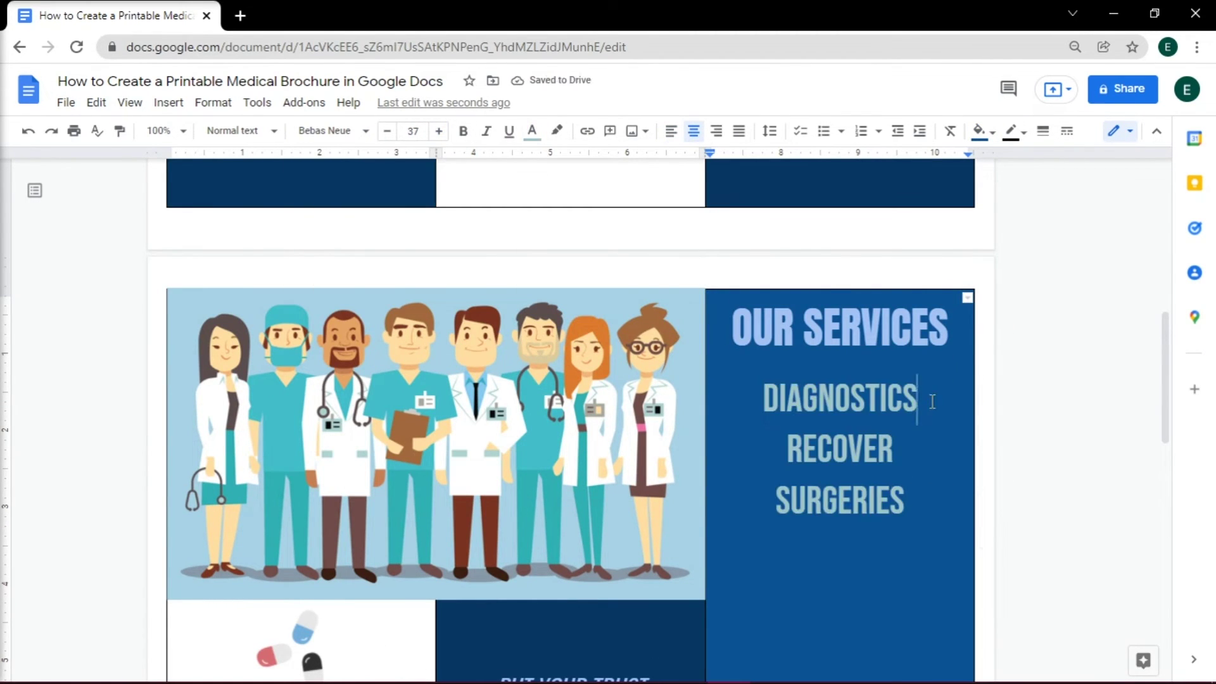
scroll(933, 401, down, 2)
key(Return)
text(PLACE YOUR TEXT HERE)
key(shift+Home)
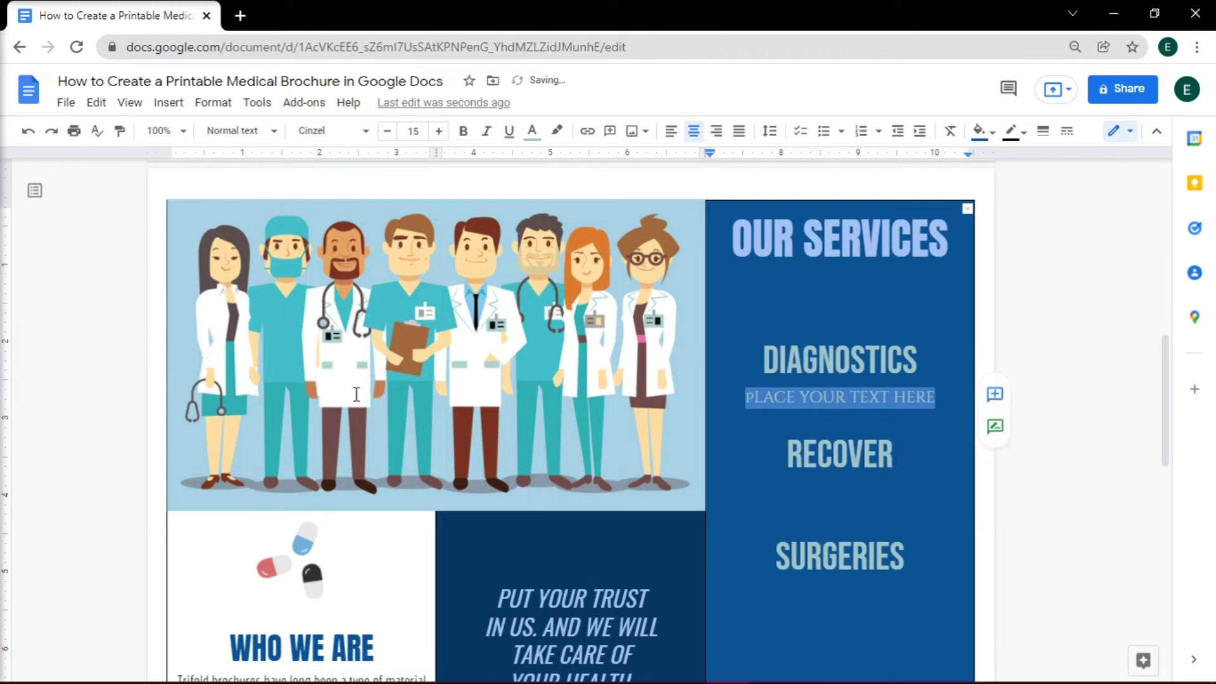
scroll(933, 526, down, 1)
scroll(796, 517, down, 1)
scroll(795, 521, down, 5)
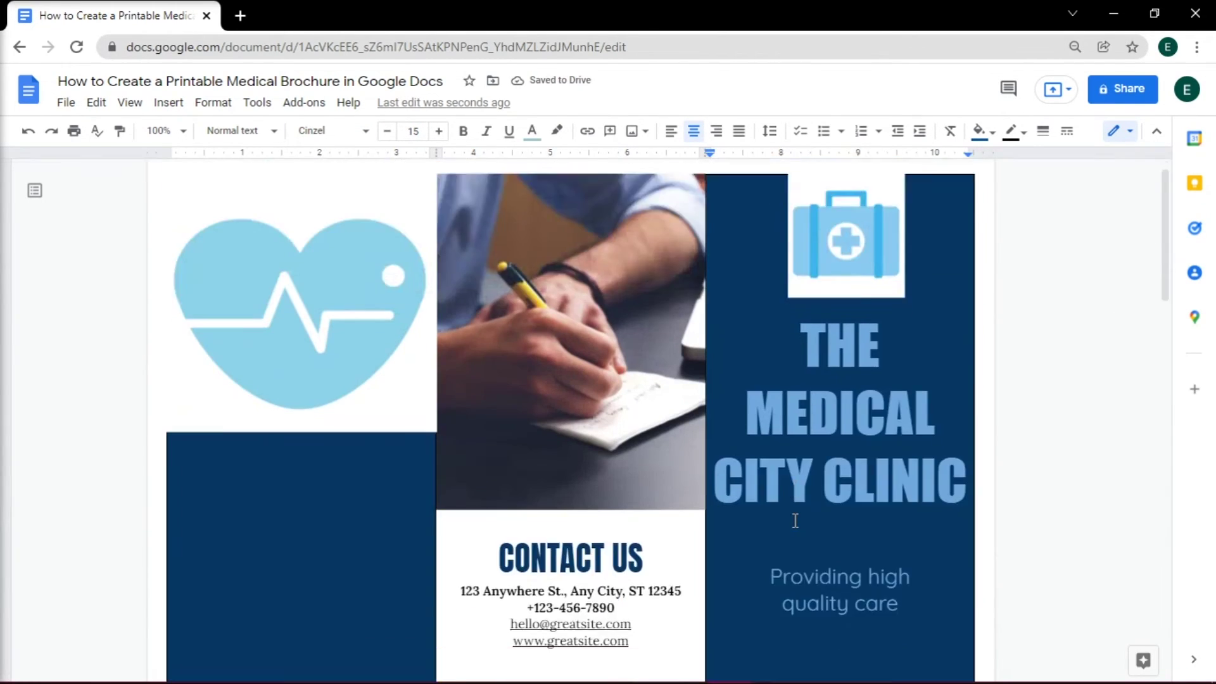
scroll(795, 521, down, 2)
Retype the italic slogan in page one's navy left cell and set its size to 20
click(336, 442)
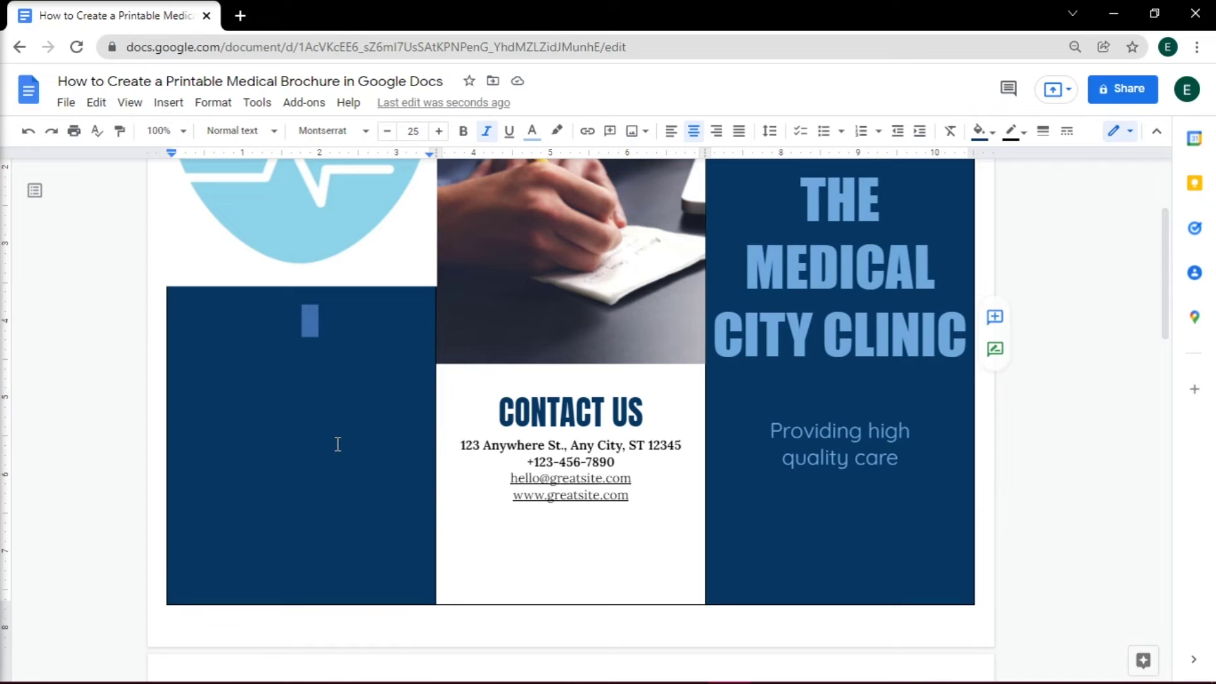
text(OUR EXPERT PHYSICIANS AND M)
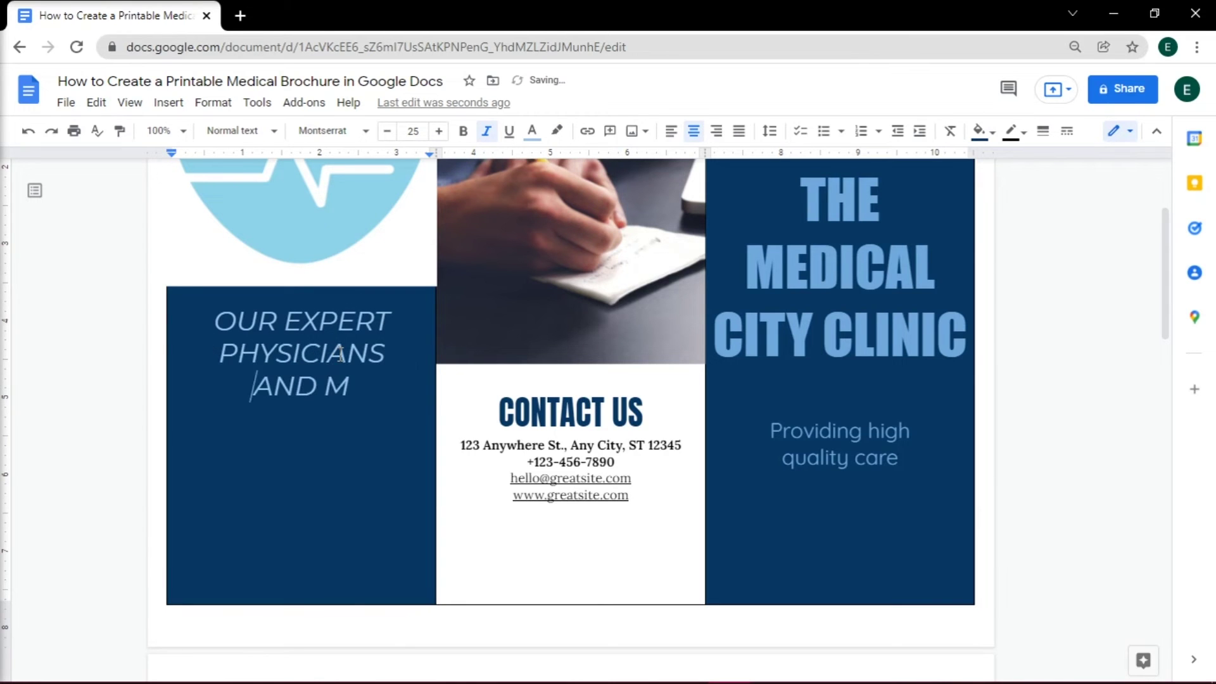
text(ODERN EQUIPMENT ENSURE YOUR HEALTH.)
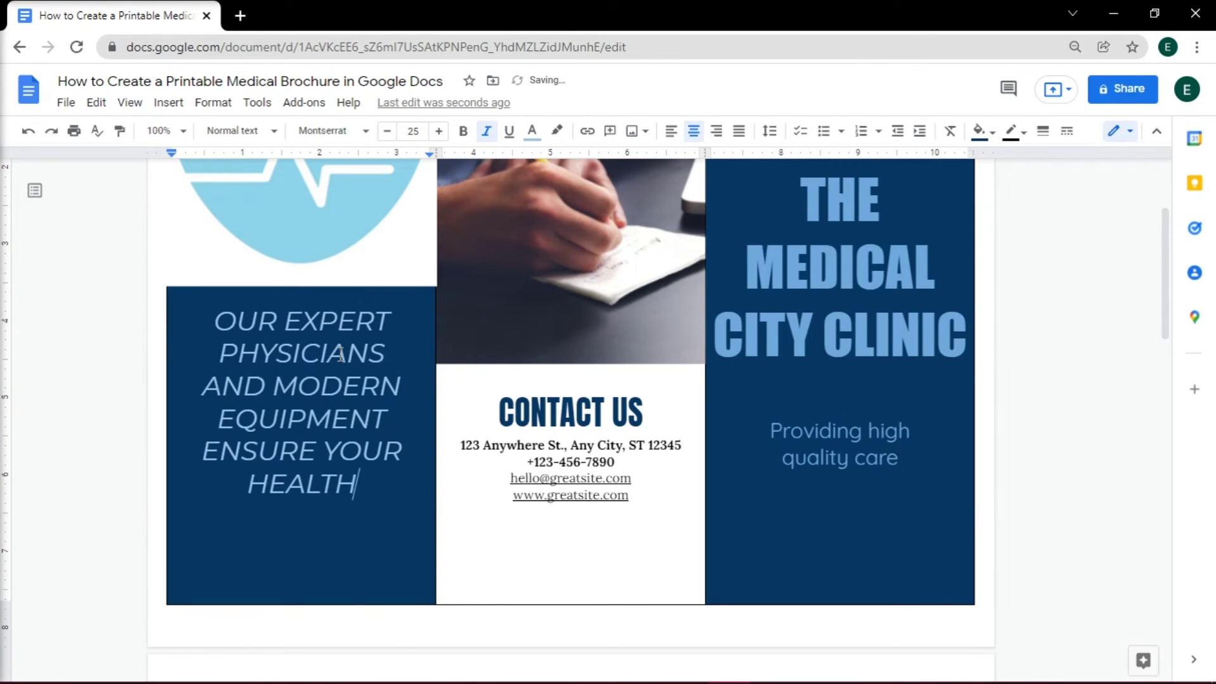
triple_click(341, 353)
click(413, 131)
text(20)
key(Return)
scroll(399, 343, down, 5)
scroll(400, 343, up, 2)
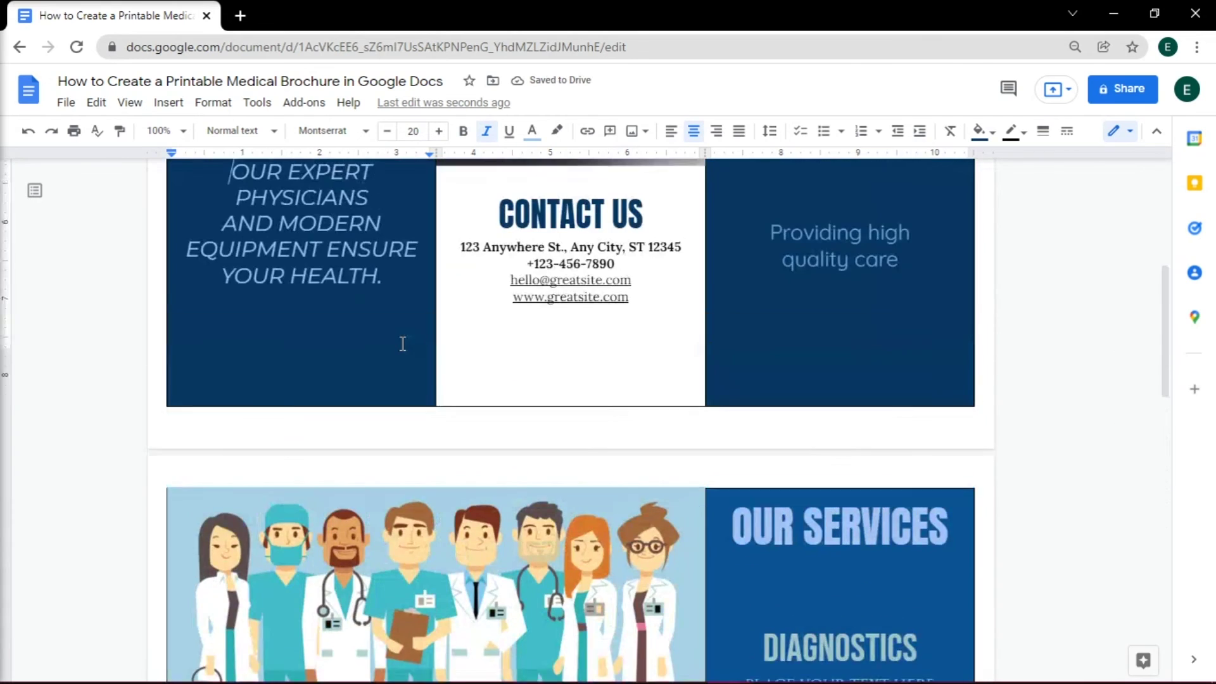
scroll(400, 344, up, 1)
scroll(401, 343, up, 3)
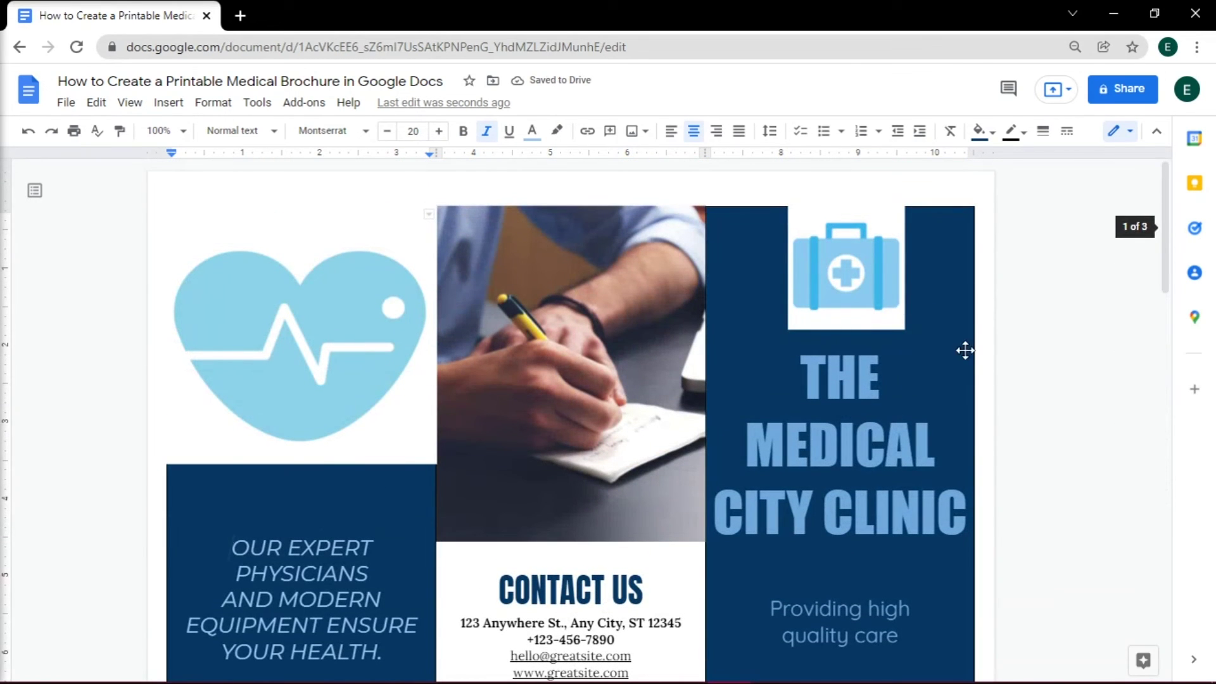
Set page one's brochure table border width to 0 pt in Table properties
click(1091, 347)
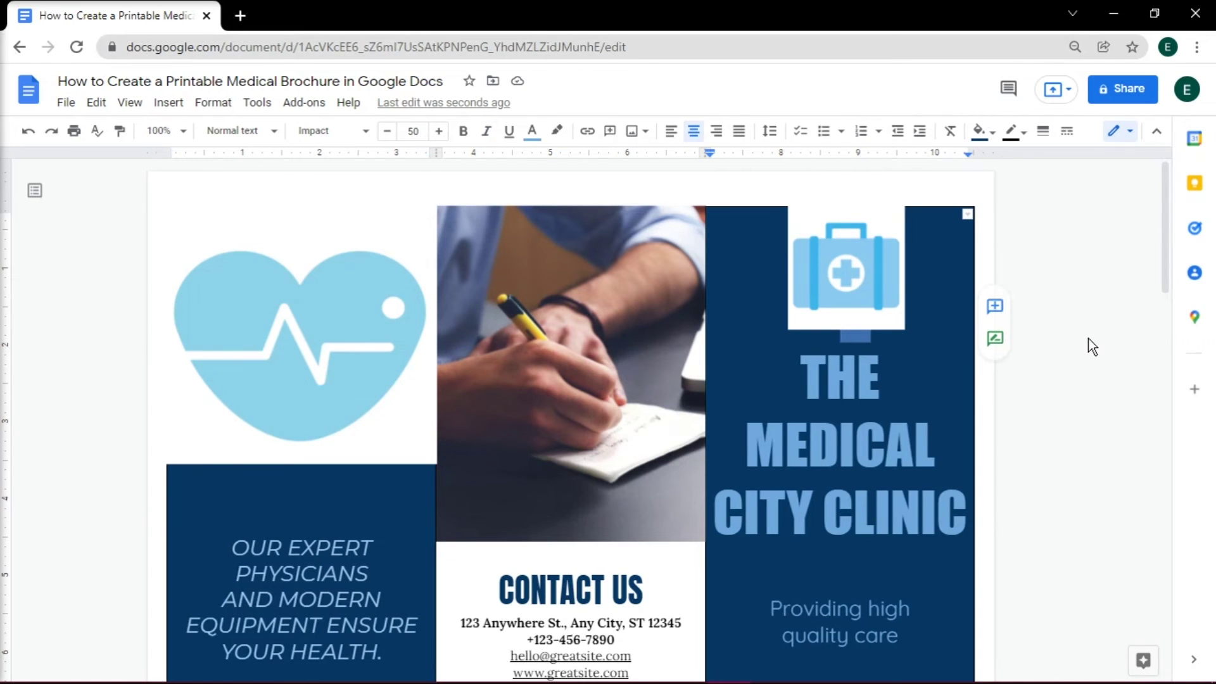
scroll(1091, 346, down, 1)
scroll(1090, 346, down, 1)
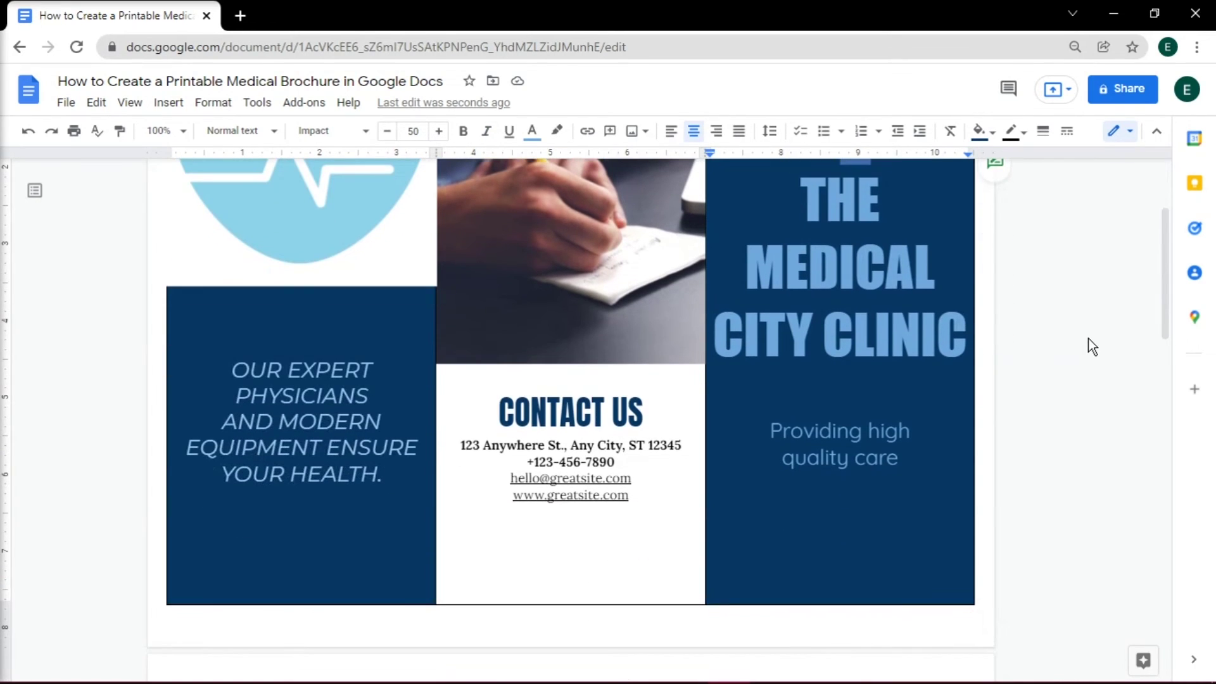
right_click(767, 541)
scroll(852, 497, down, 1)
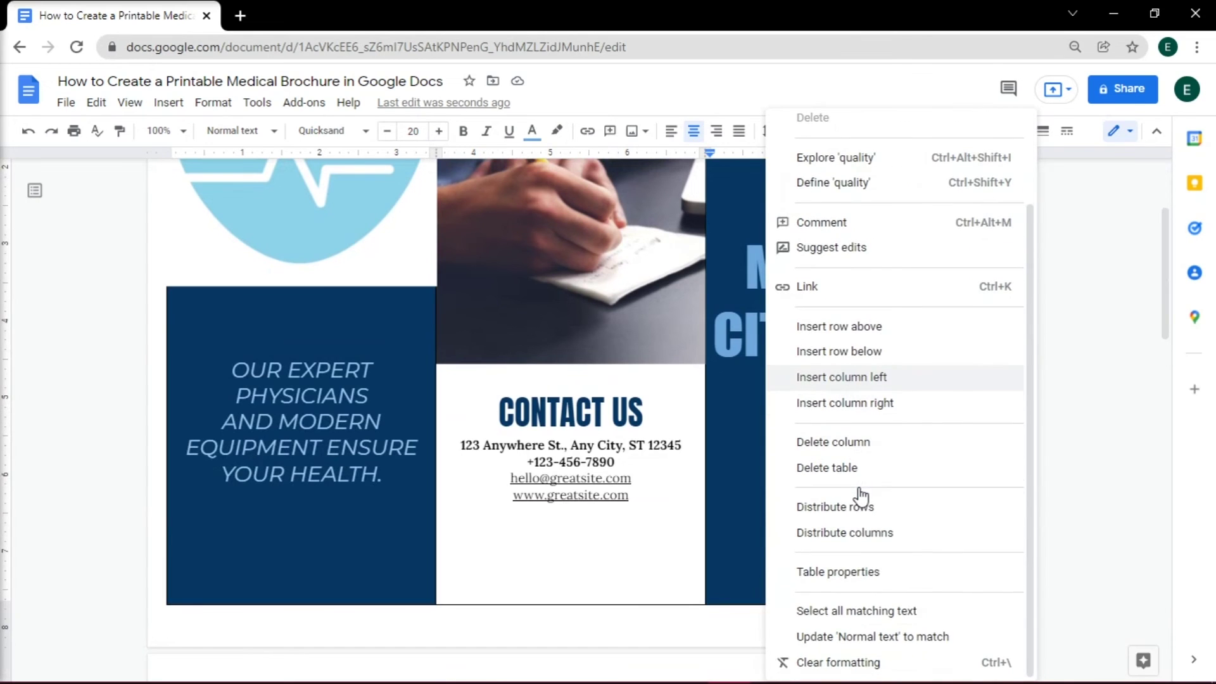
click(867, 572)
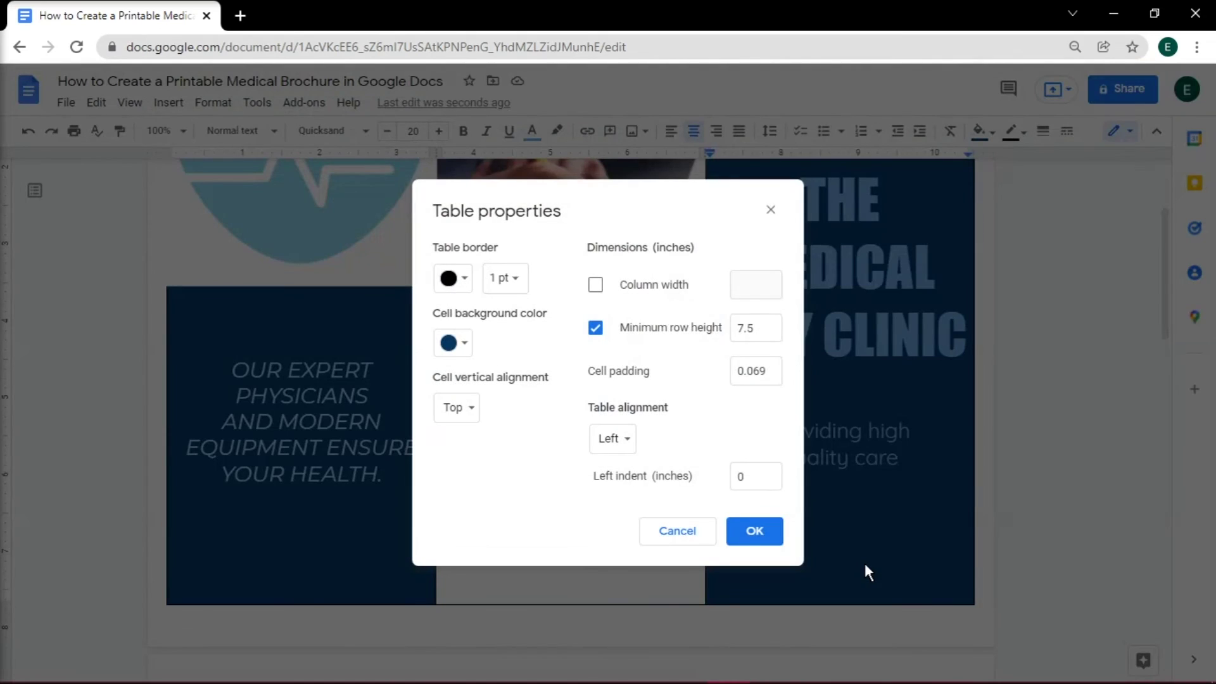
click(503, 283)
click(535, 312)
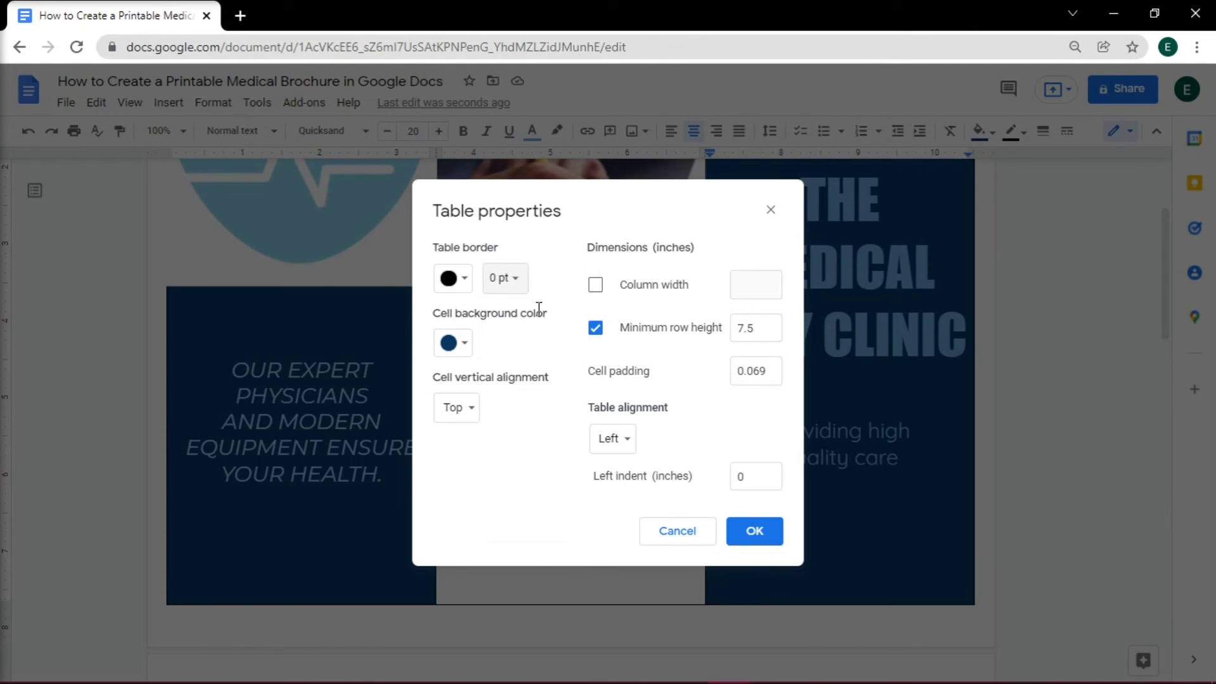
click(772, 532)
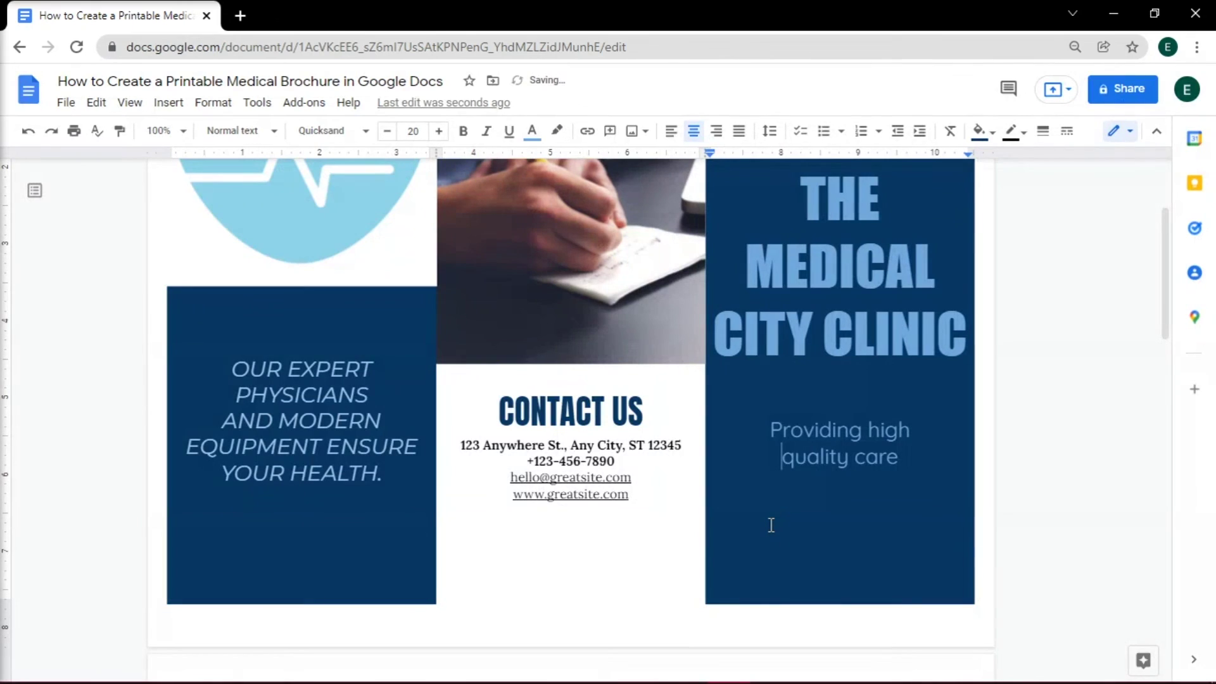
scroll(771, 524, down, 5)
scroll(751, 537, down, 3)
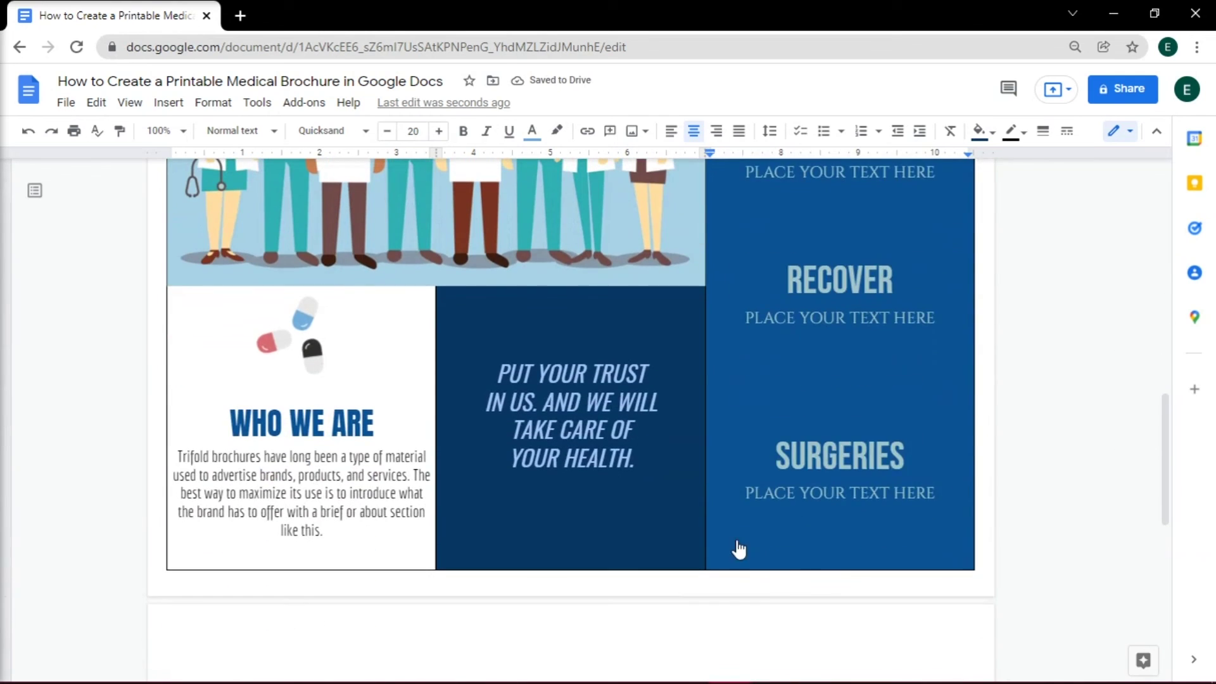
Give page two's brochure table a 0 pt border width too
right_click(735, 549)
click(785, 590)
click(503, 278)
click(529, 315)
click(754, 530)
scroll(772, 525, up, 2)
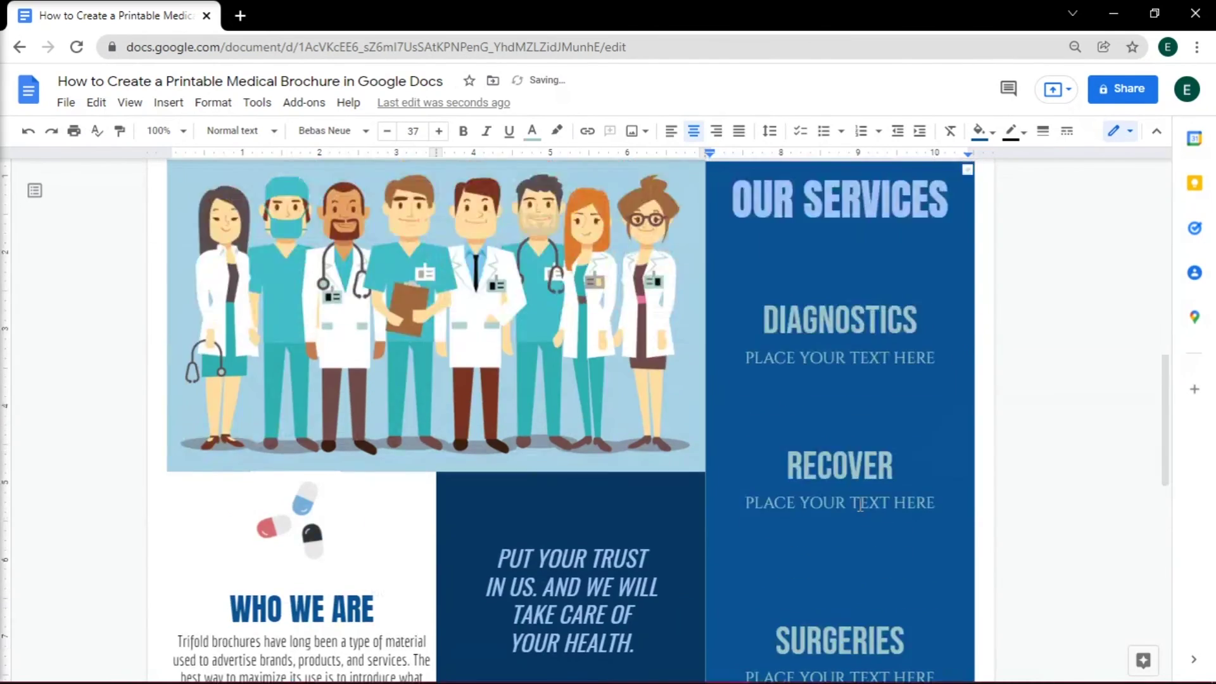
scroll(772, 525, up, 7)
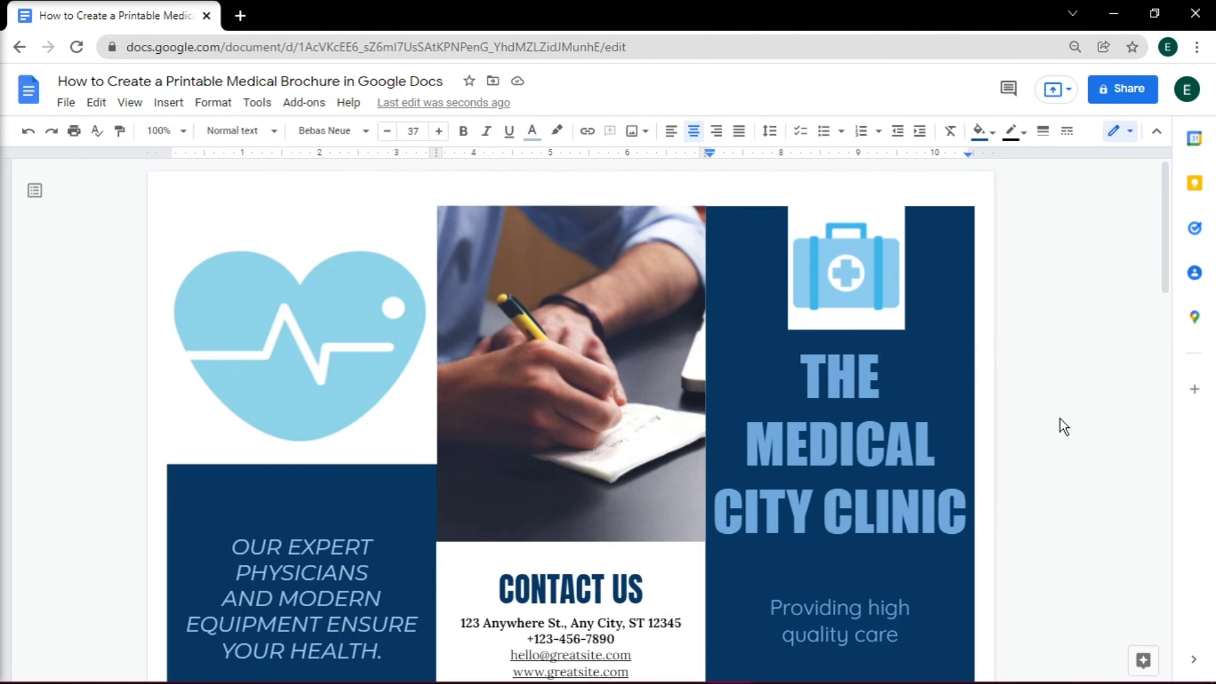
scroll(1061, 419, down, 1)
scroll(1060, 419, down, 2)
scroll(1061, 419, down, 2)
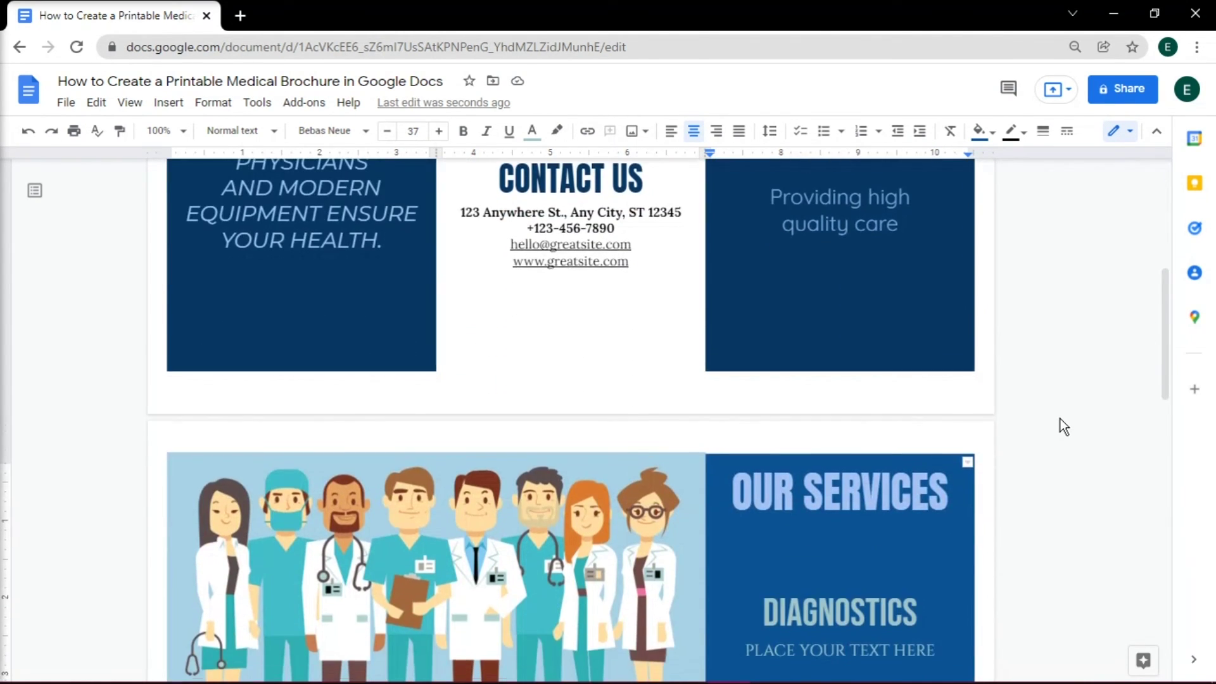
scroll(1060, 419, down, 2)
scroll(1061, 420, down, 2)
scroll(1060, 419, down, 2)
scroll(1061, 419, down, 2)
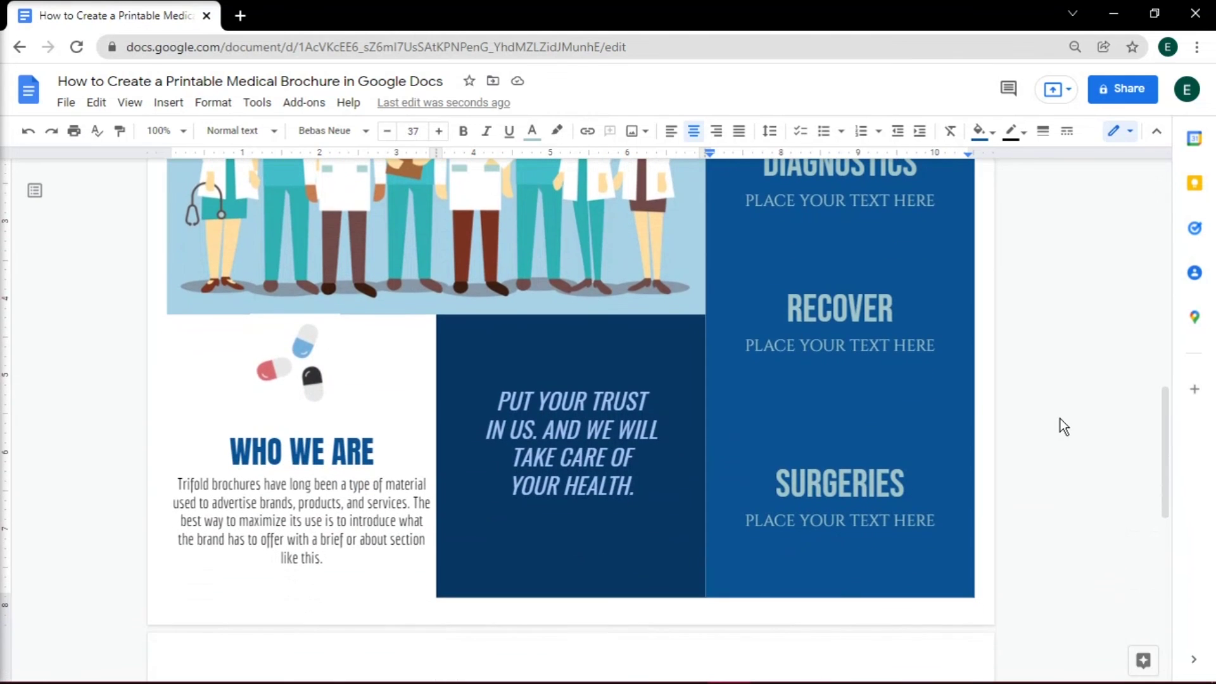